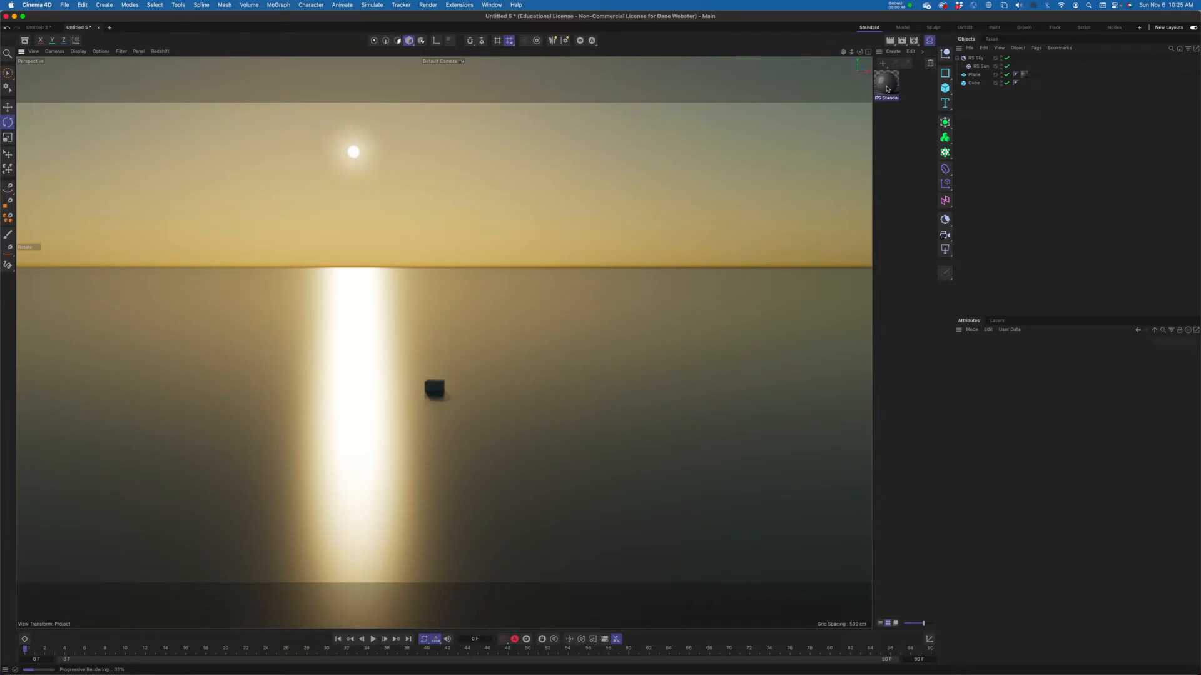
left_click(893, 51)
mouse_move(963, 92)
mouse_move(1002, 95)
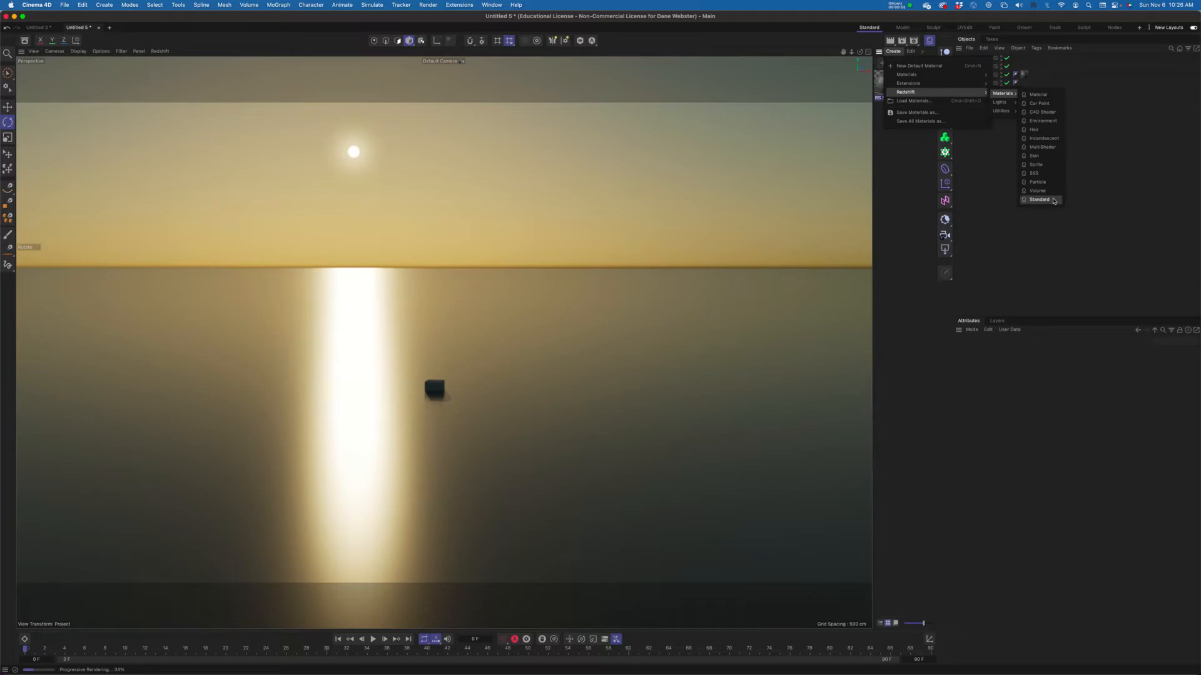
left_click(904, 292)
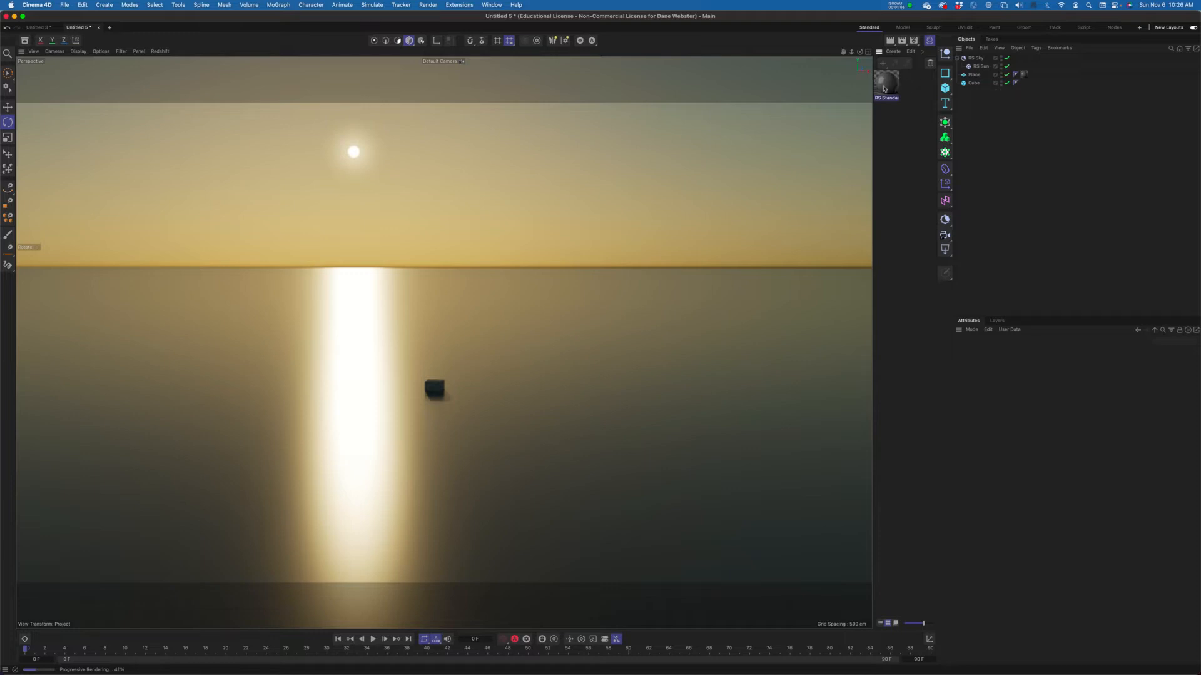
Stop the Redshift viewport render and open the RS Standard material in the Node Editor.
left_click(166, 52)
left_click(176, 68)
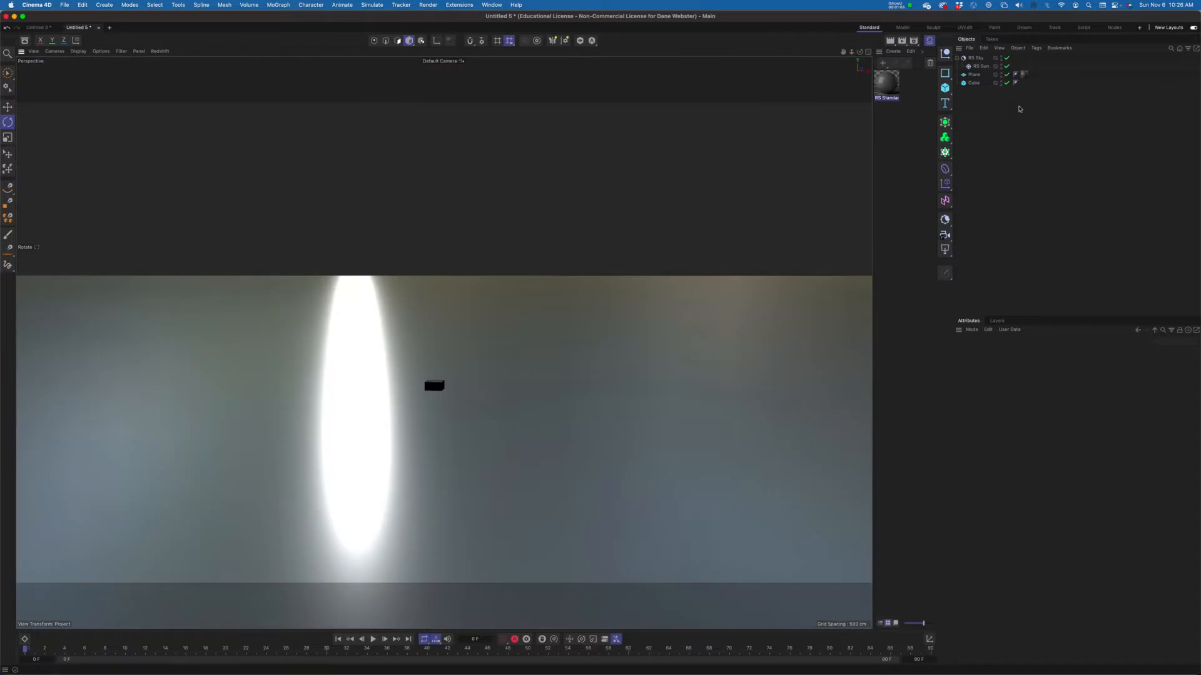
double_click(895, 86)
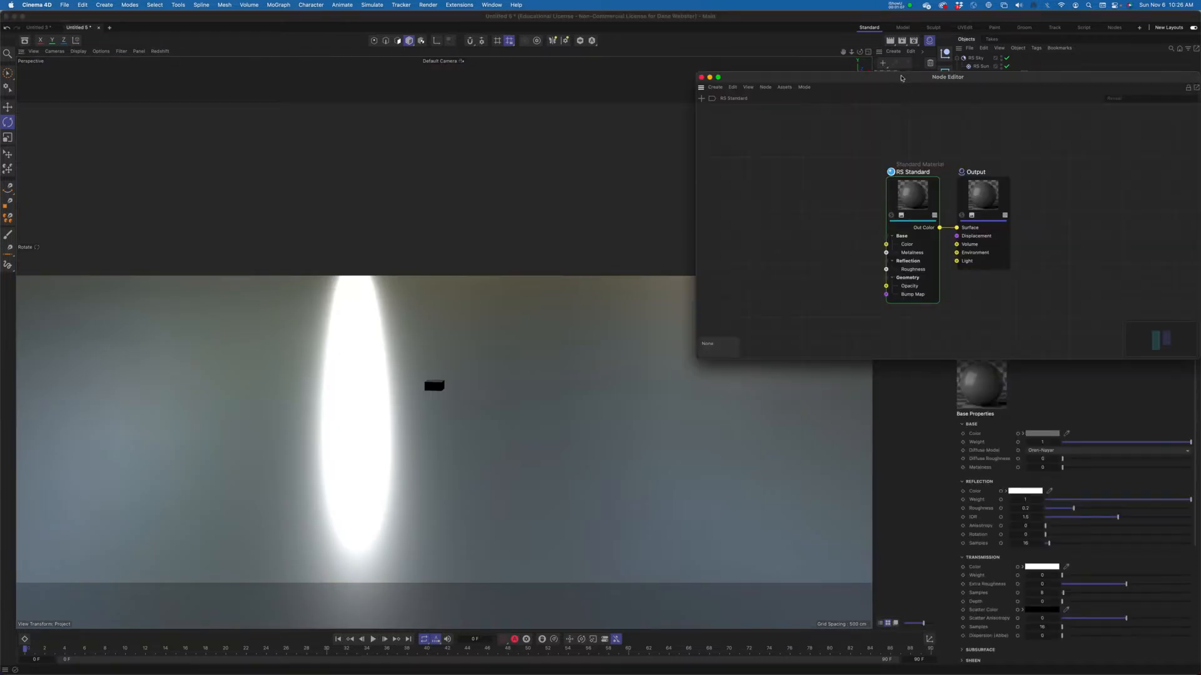
Dock the Node Editor beside the viewport, hide the Material Manager, and widen the viewport slightly.
left_click_drag(902, 78, 599, 117)
left_click_drag(858, 102, 870, 104)
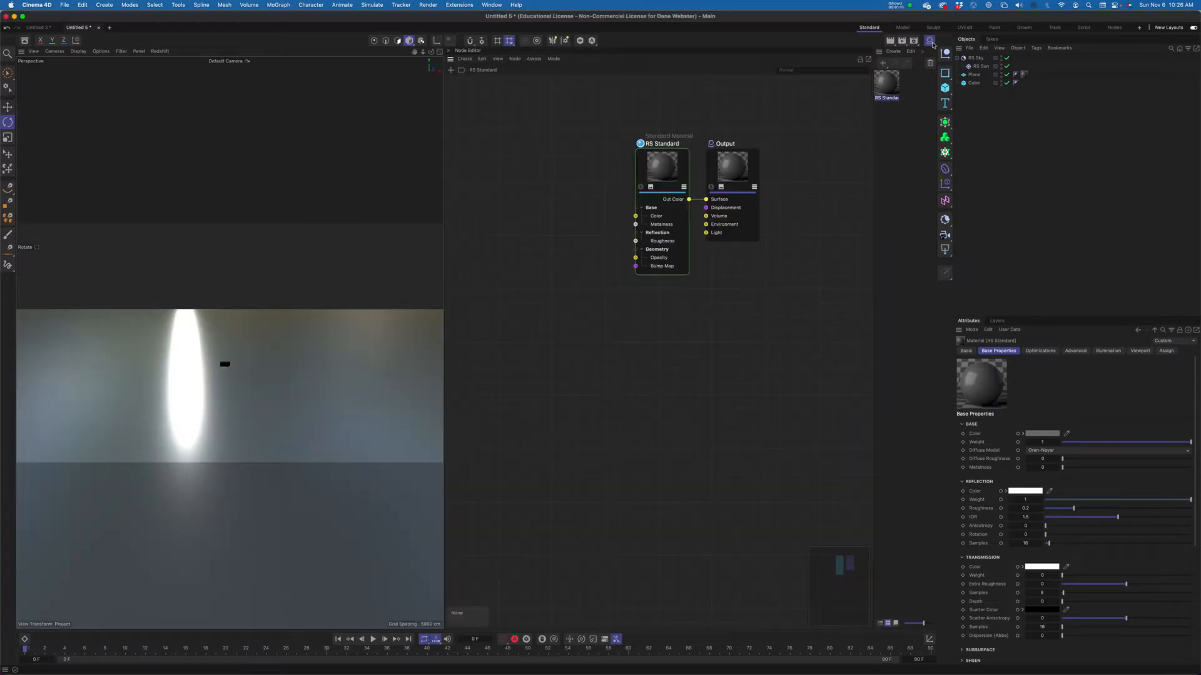
left_click(930, 42)
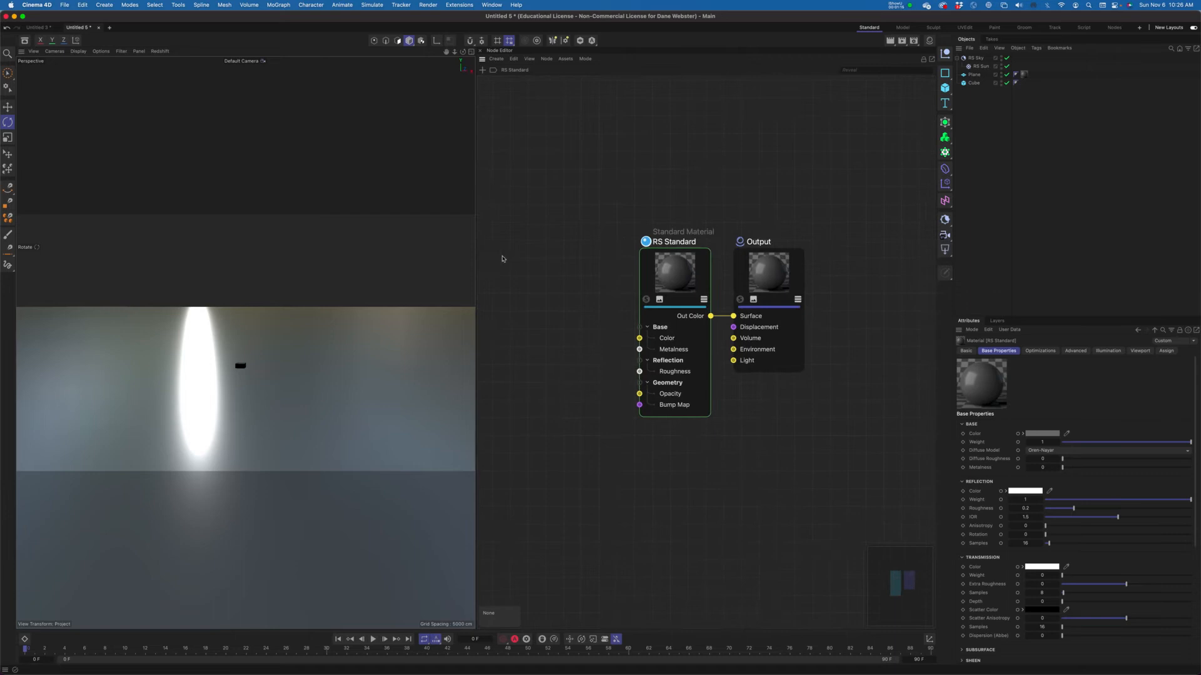
left_click_drag(475, 255, 510, 256)
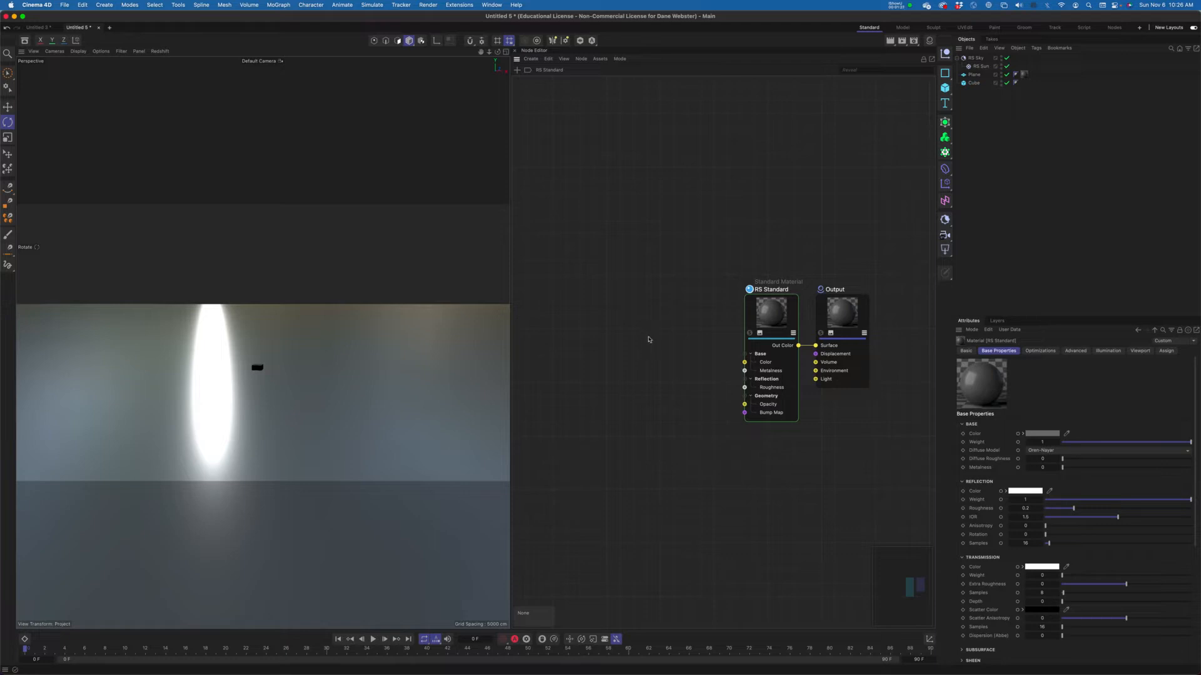
Add a Maxon Noise node to the material graph and place it ahead of the RS Standard node.
left_click(519, 71)
type("noise")
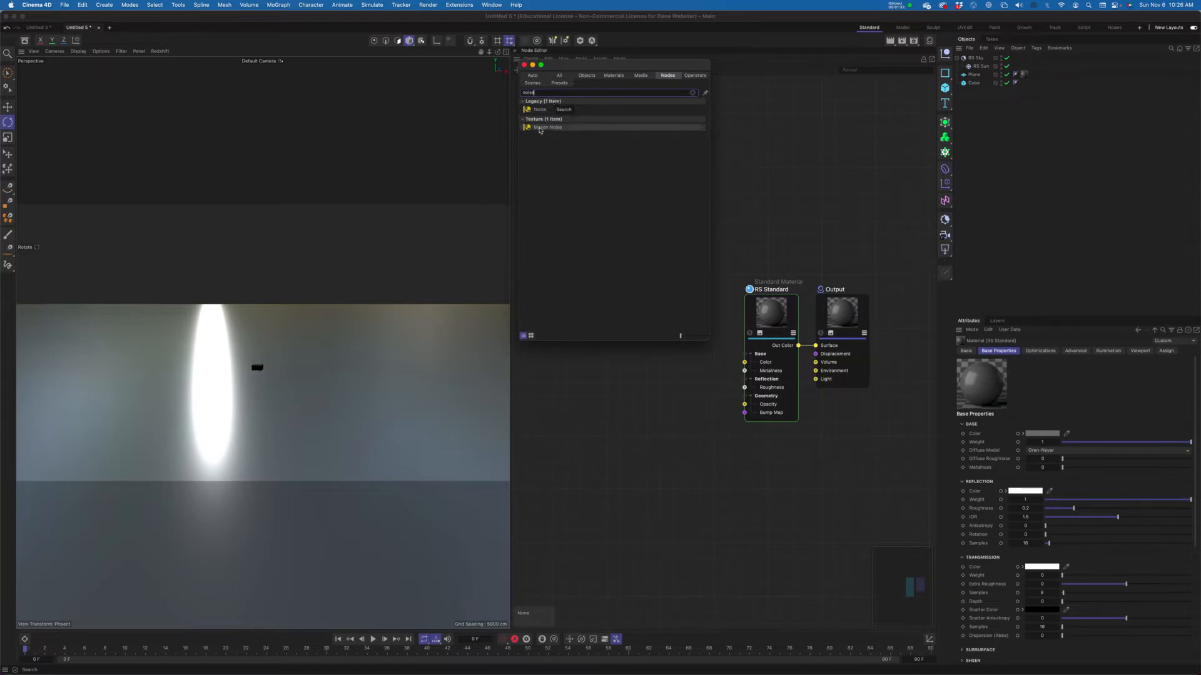
double_click(544, 127)
left_click_drag(707, 316, 610, 316)
left_click(686, 244)
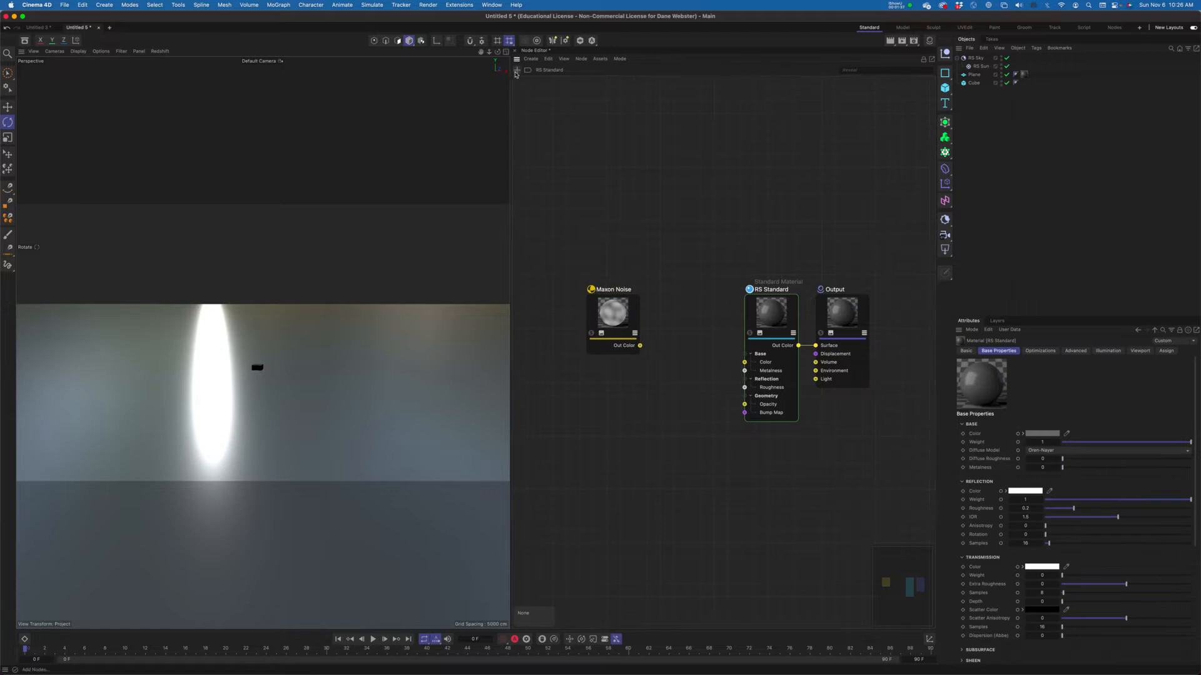
Add a Bump Map node and arrange it between the Maxon Noise and RS Standard nodes.
left_click(517, 70)
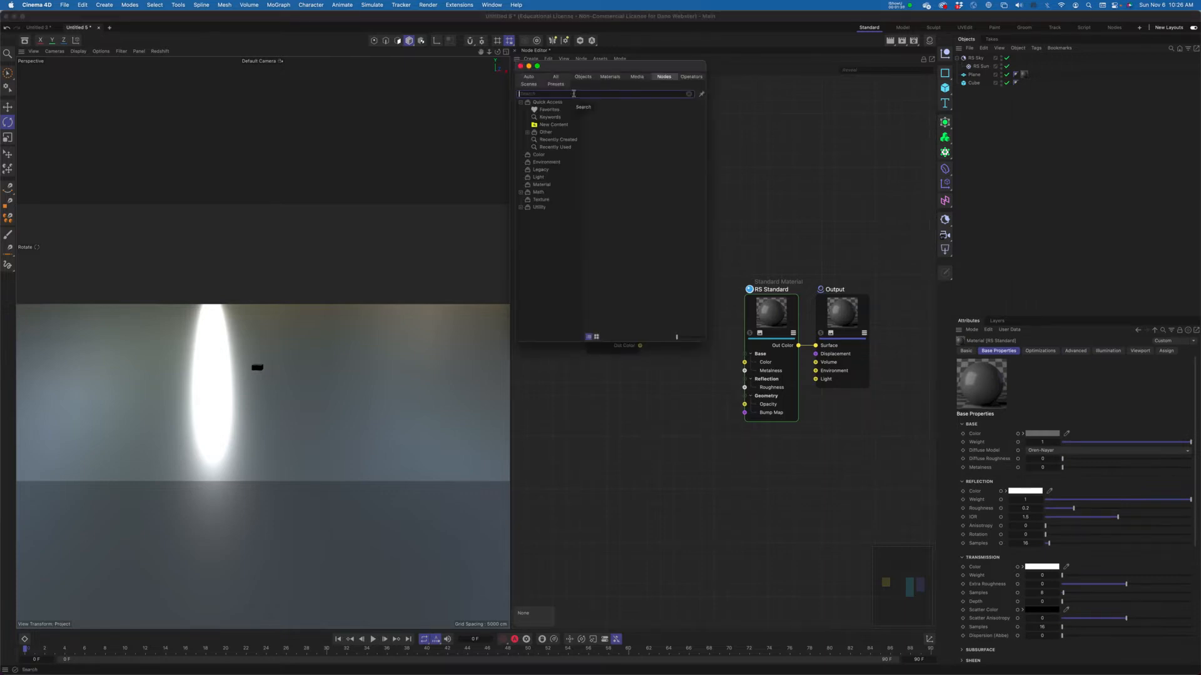
type("bump")
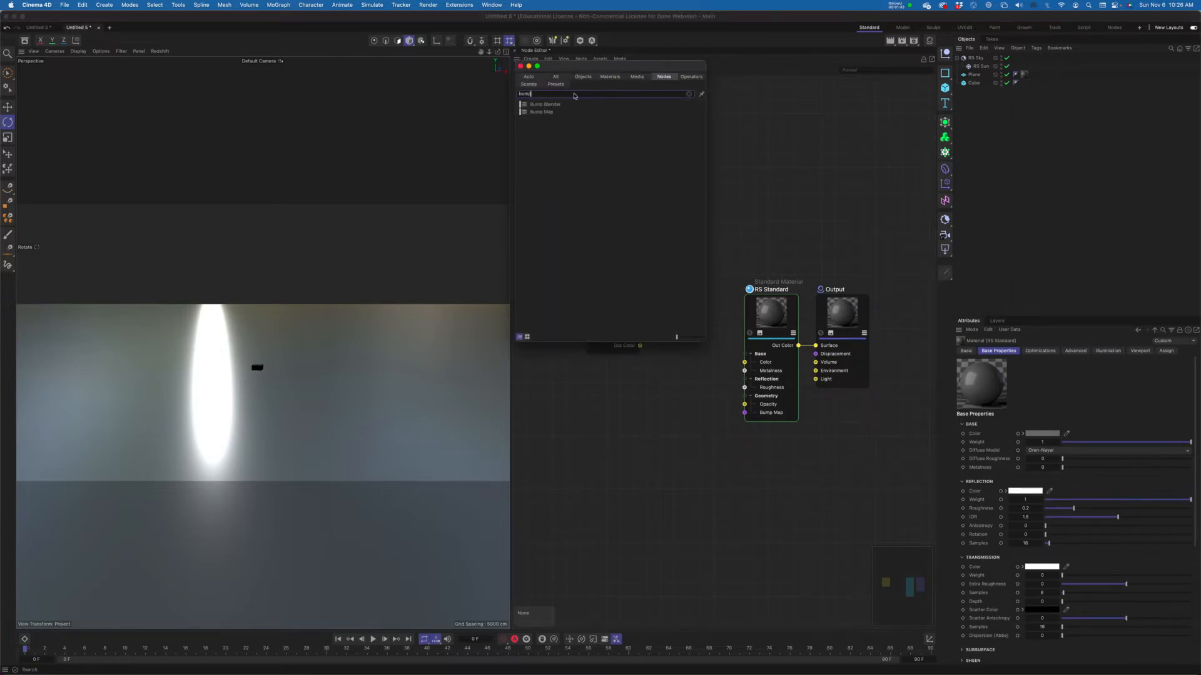
double_click(539, 112)
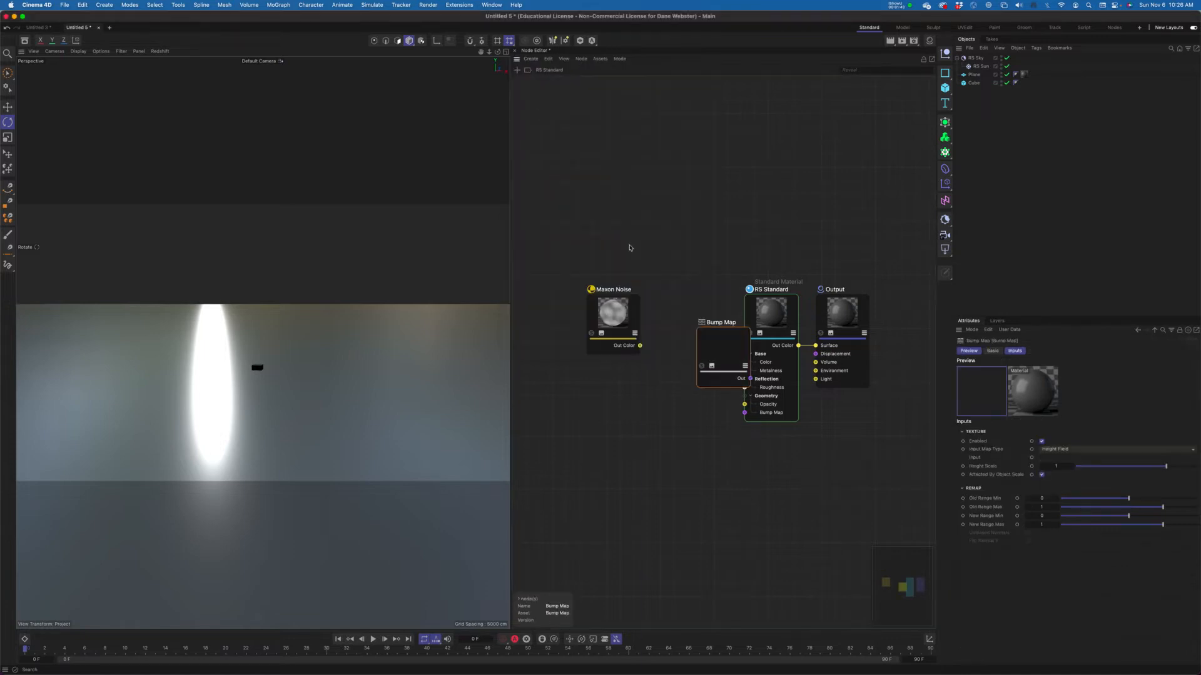
left_click_drag(719, 331, 606, 316)
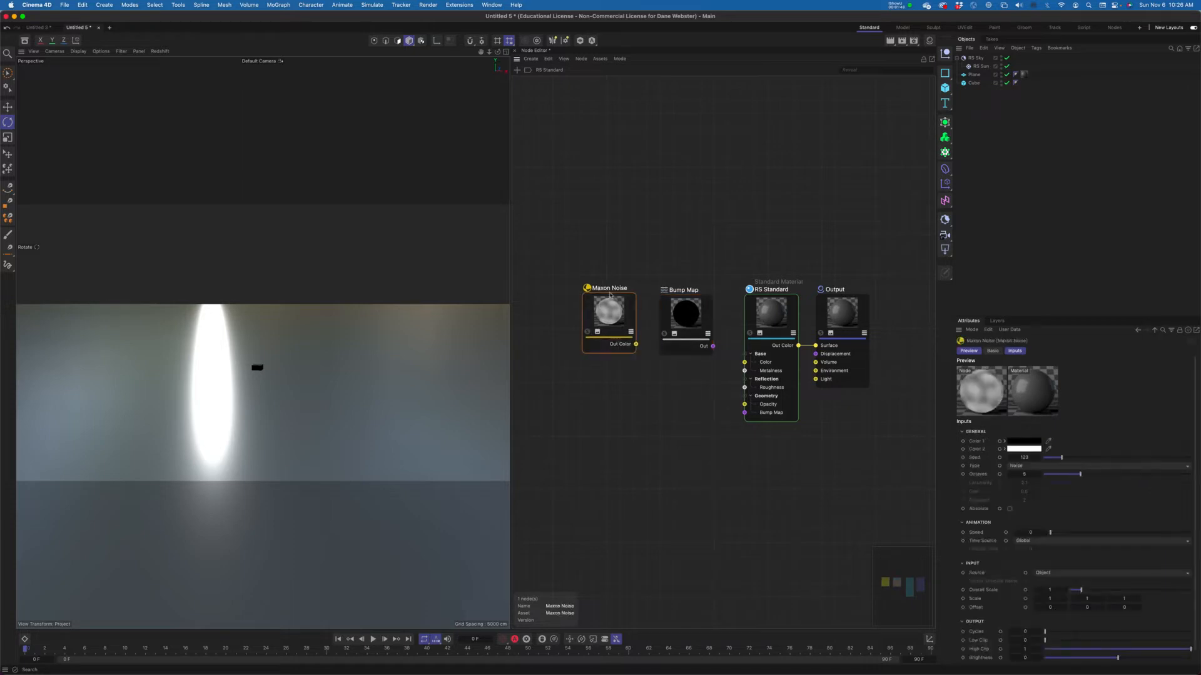
Connect Maxon Noise's Out Color to the Bump Map node's texture Input, and its Out to RS Standard's Bump Map.
left_click_drag(635, 344, 685, 316)
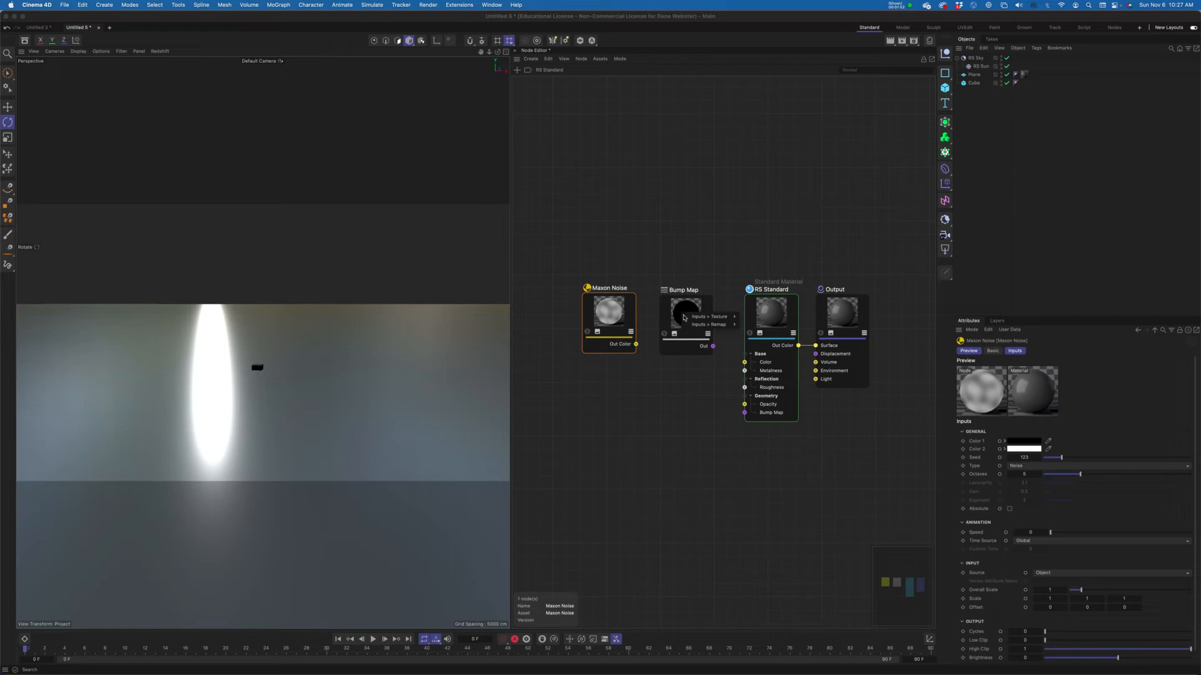
mouse_move(726, 316)
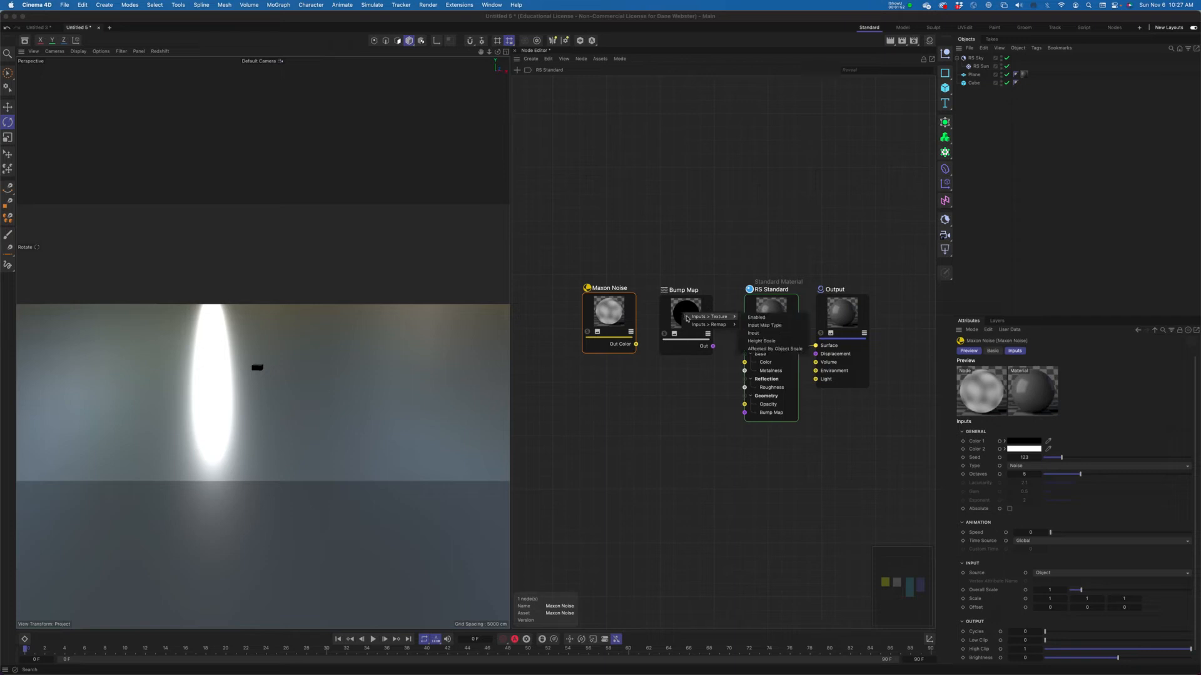
left_click(759, 334)
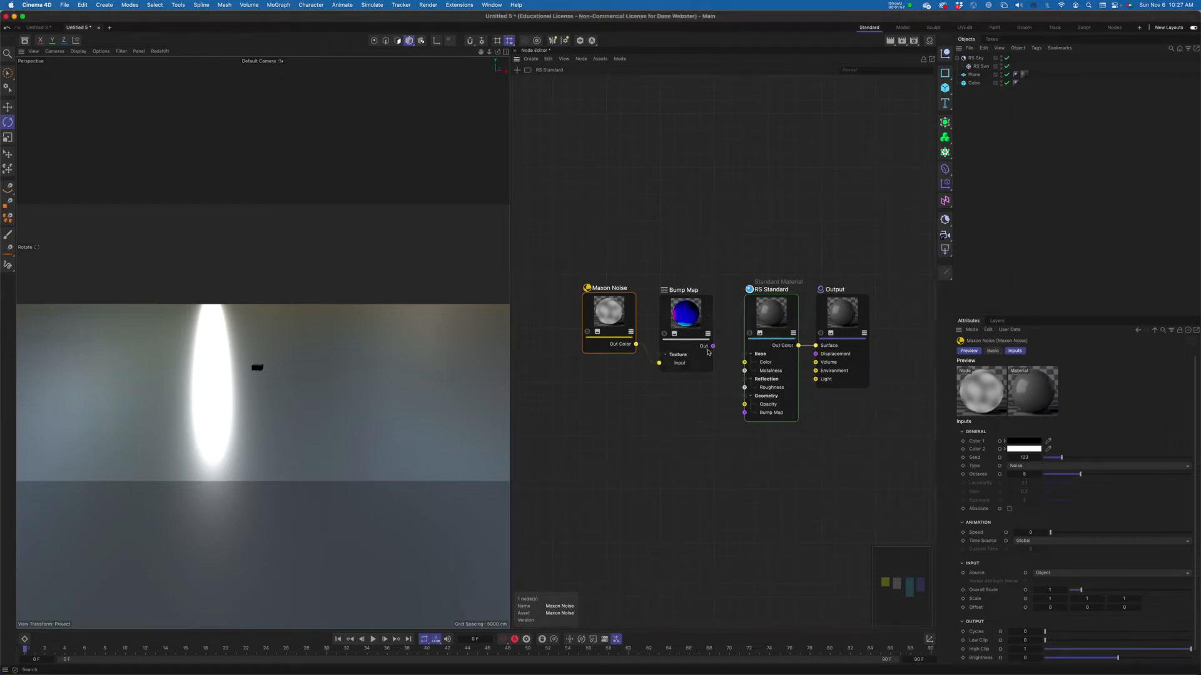
left_click_drag(715, 347, 745, 418)
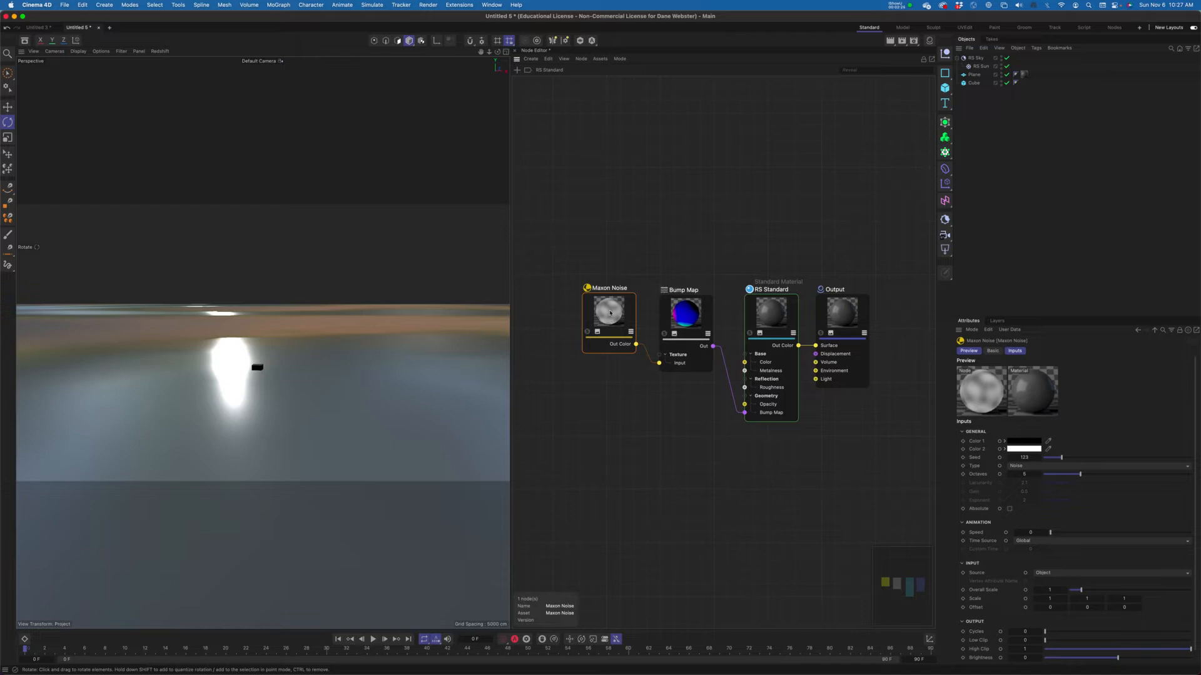
left_click(121, 52)
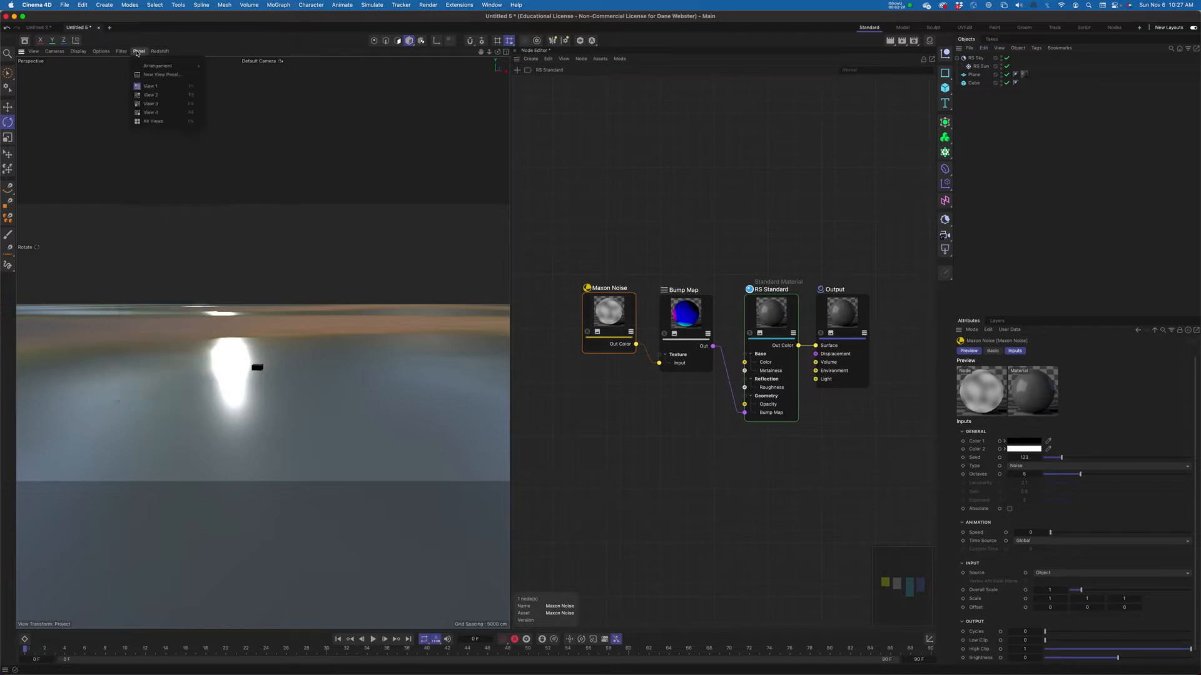
mouse_move(105, 51)
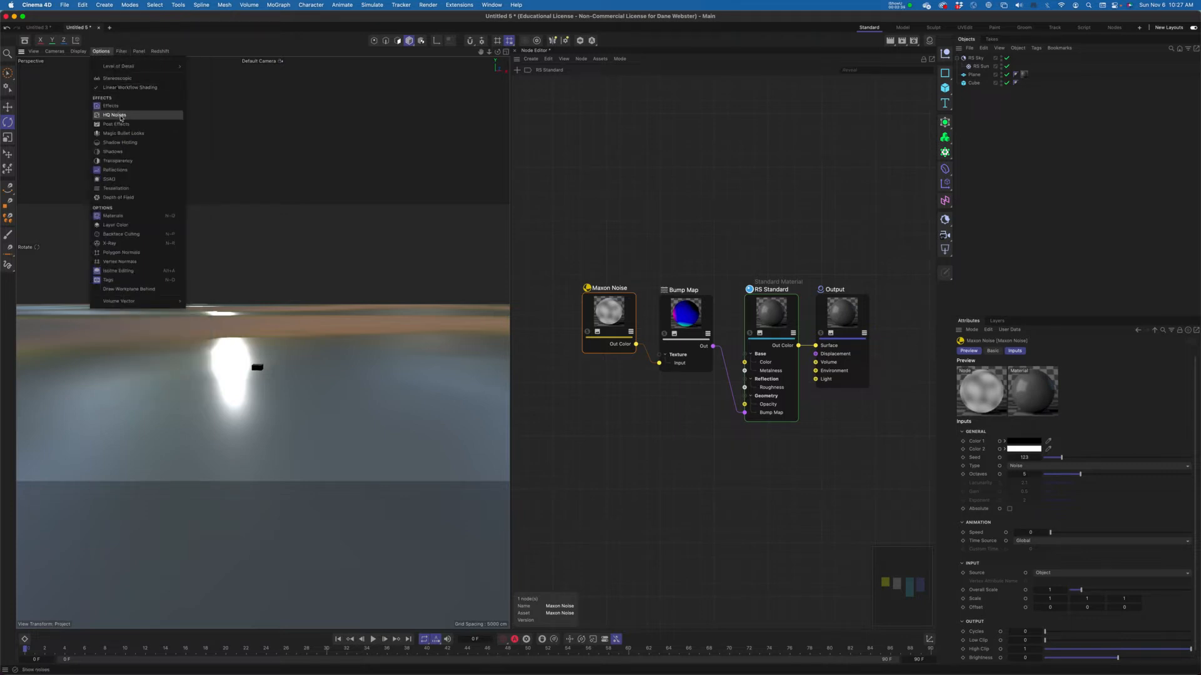
left_click(673, 214)
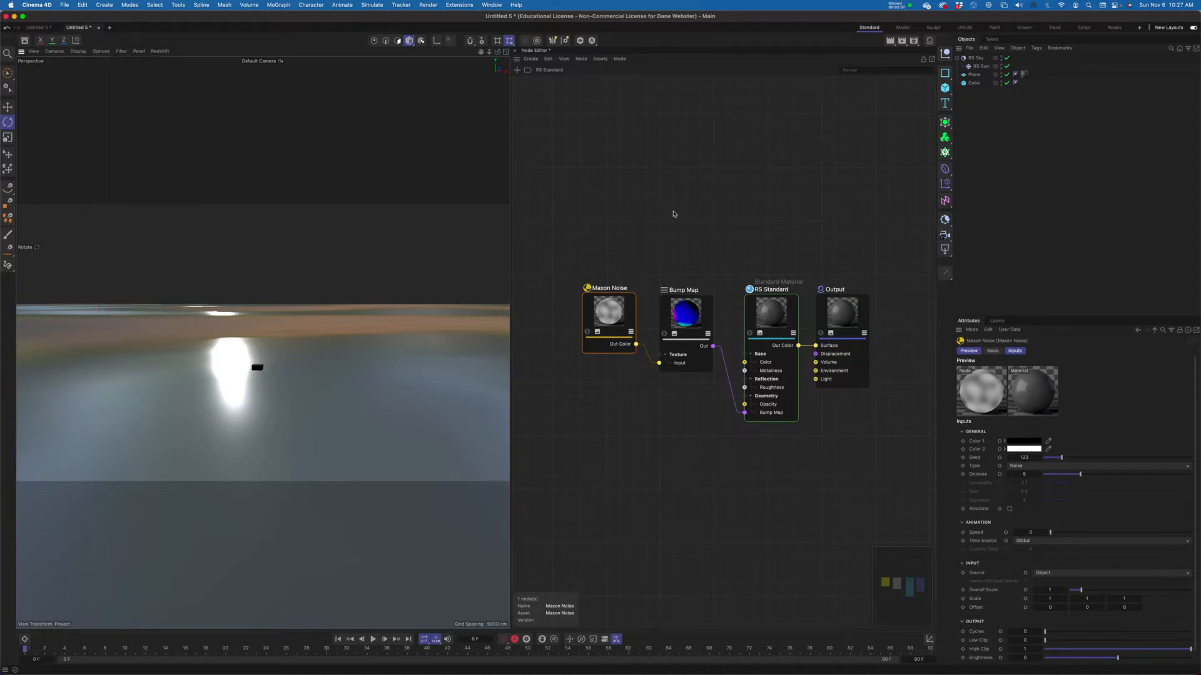
Preview the noise bump on the plane with the Redshift viewport render, and return to the standard viewport display.
left_click(160, 51)
left_click(190, 72)
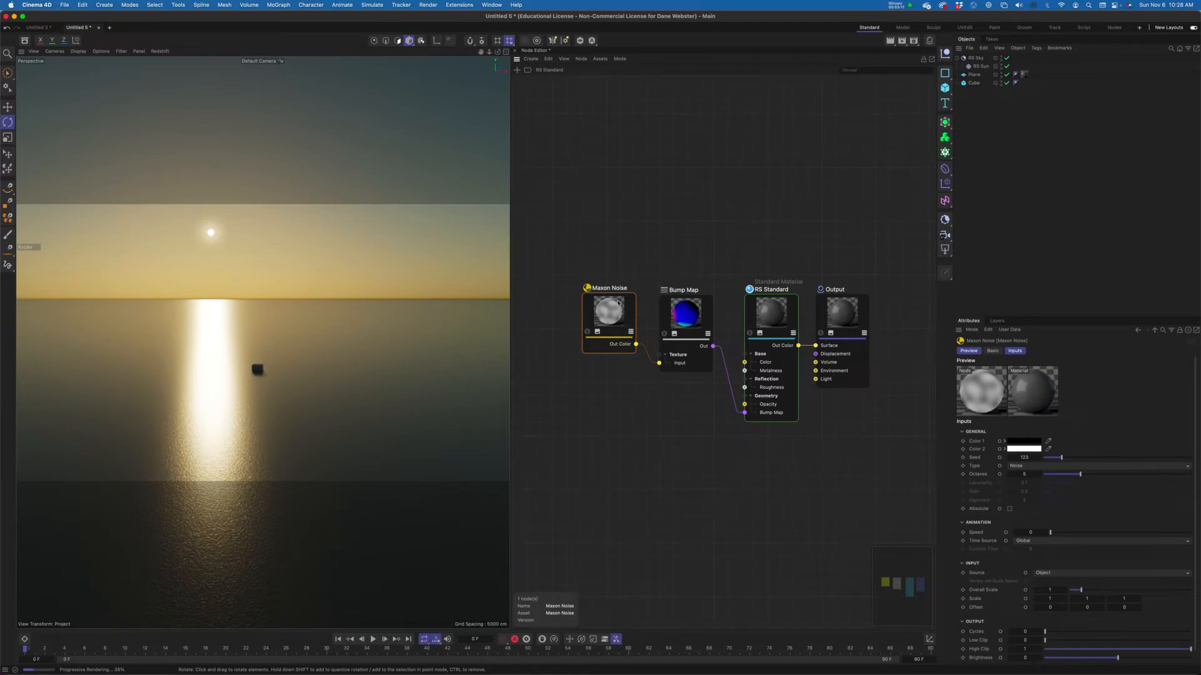
left_click(160, 52)
left_click(168, 65)
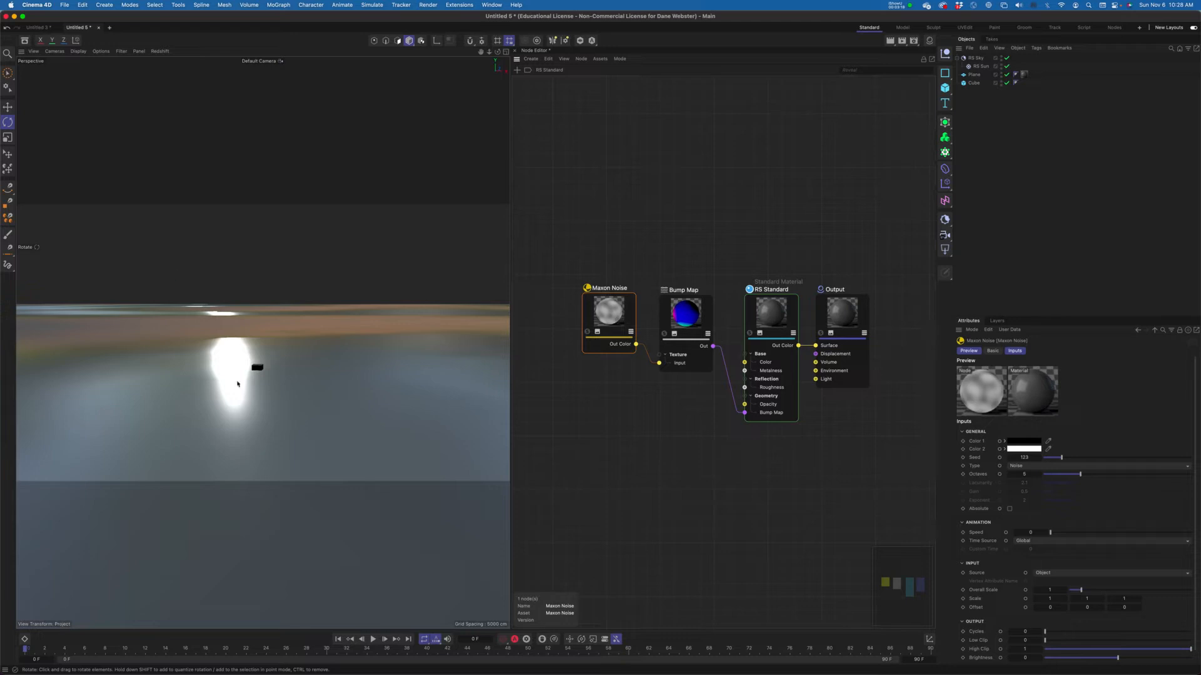
Enable HQ Noises for the viewport display.
left_click(105, 52)
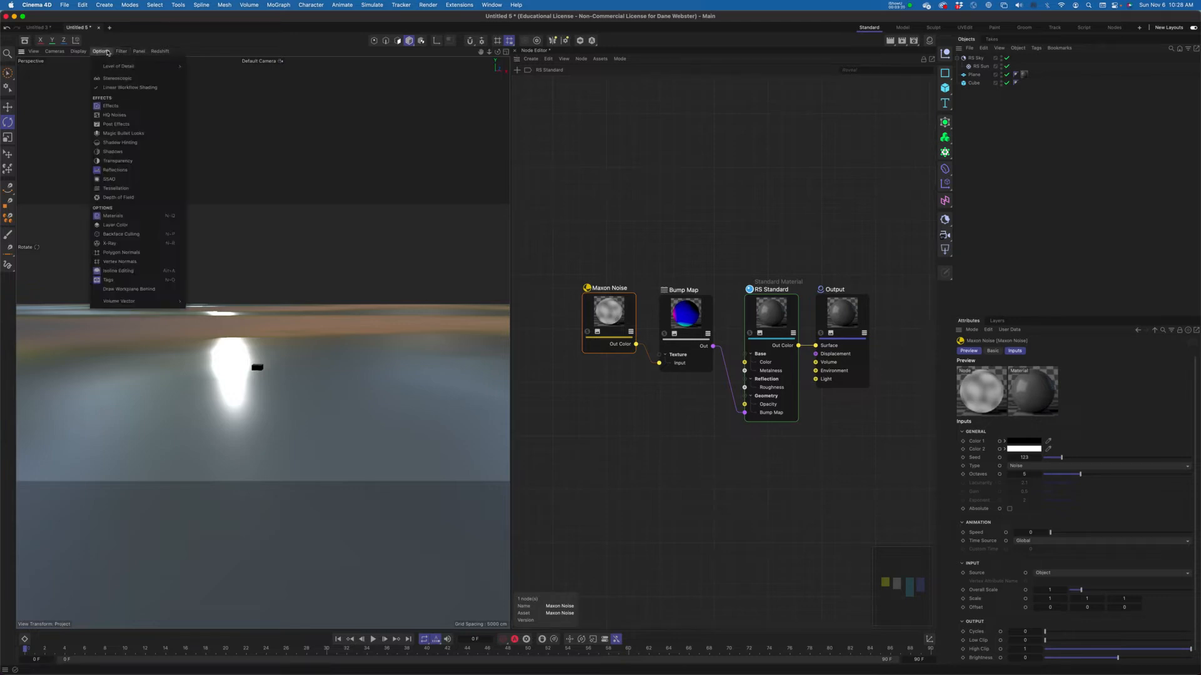
left_click(124, 116)
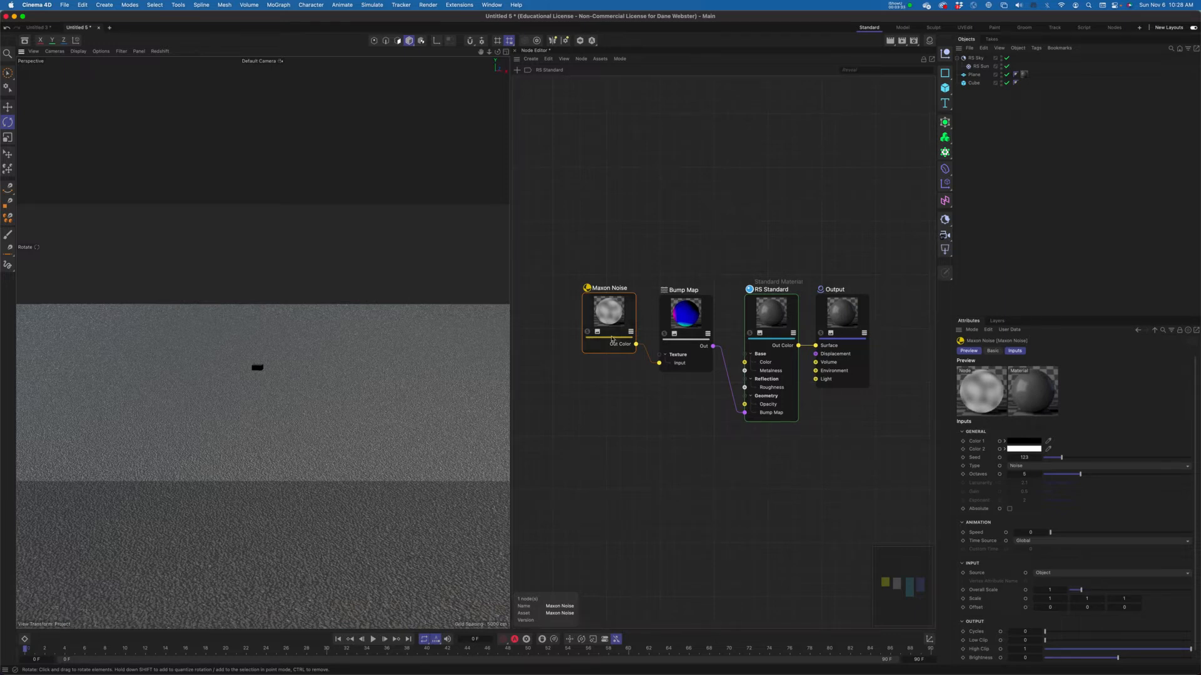
left_click(101, 51)
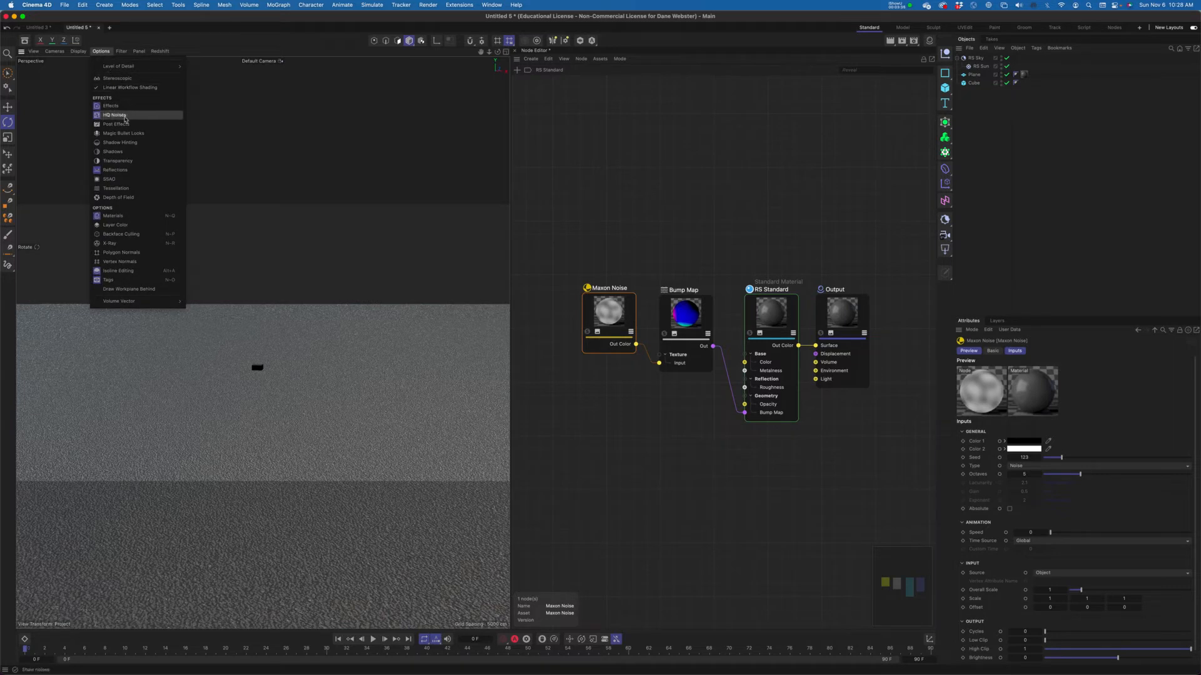
left_click(715, 185)
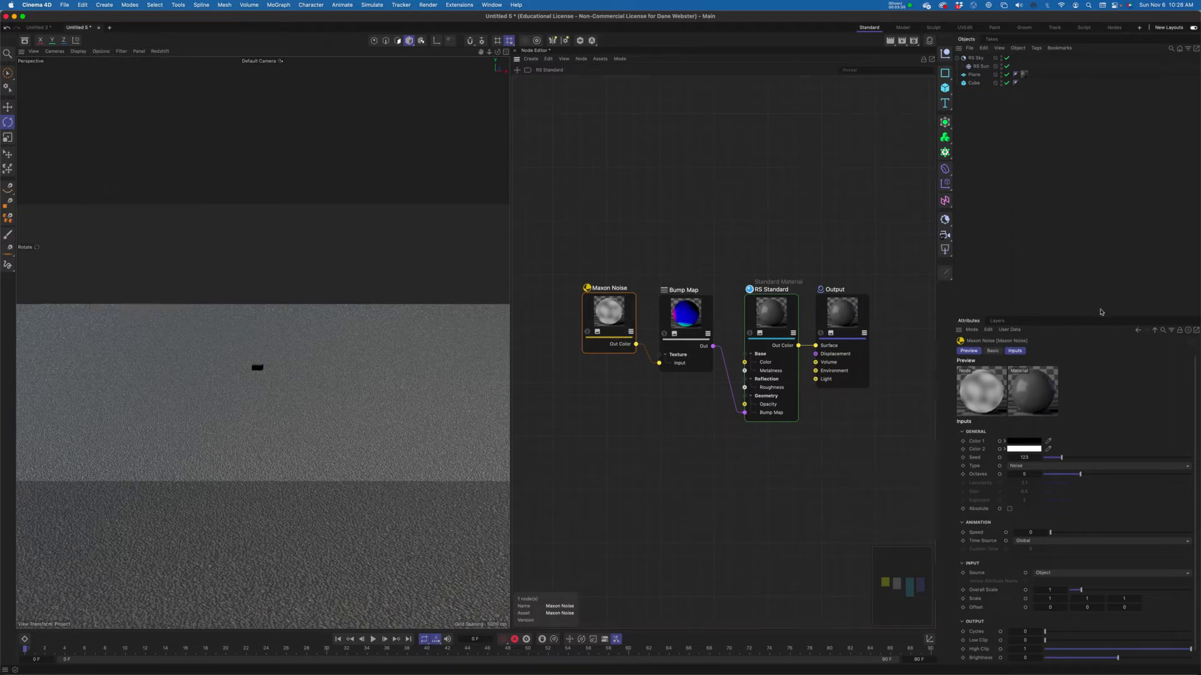
Enlarge the attributes area, try Displaced turbulence as the Maxon Noise type, and settle on Wavy turbulence.
left_click_drag(1096, 314, 1087, 209)
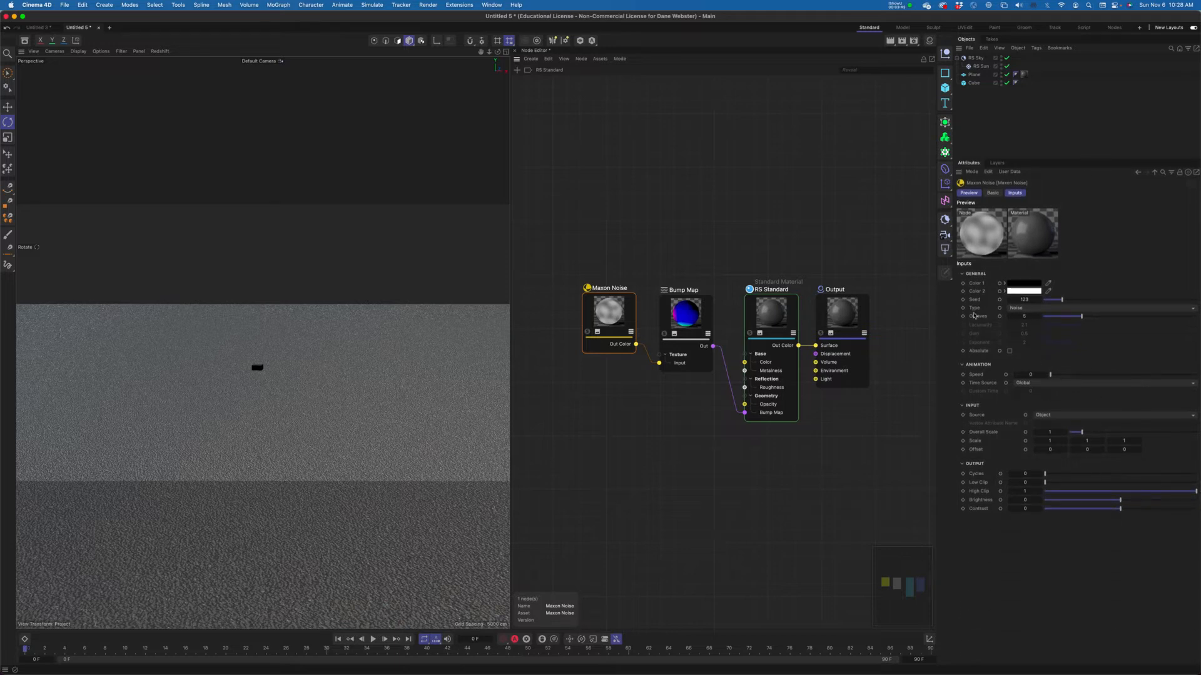
left_click(1058, 308)
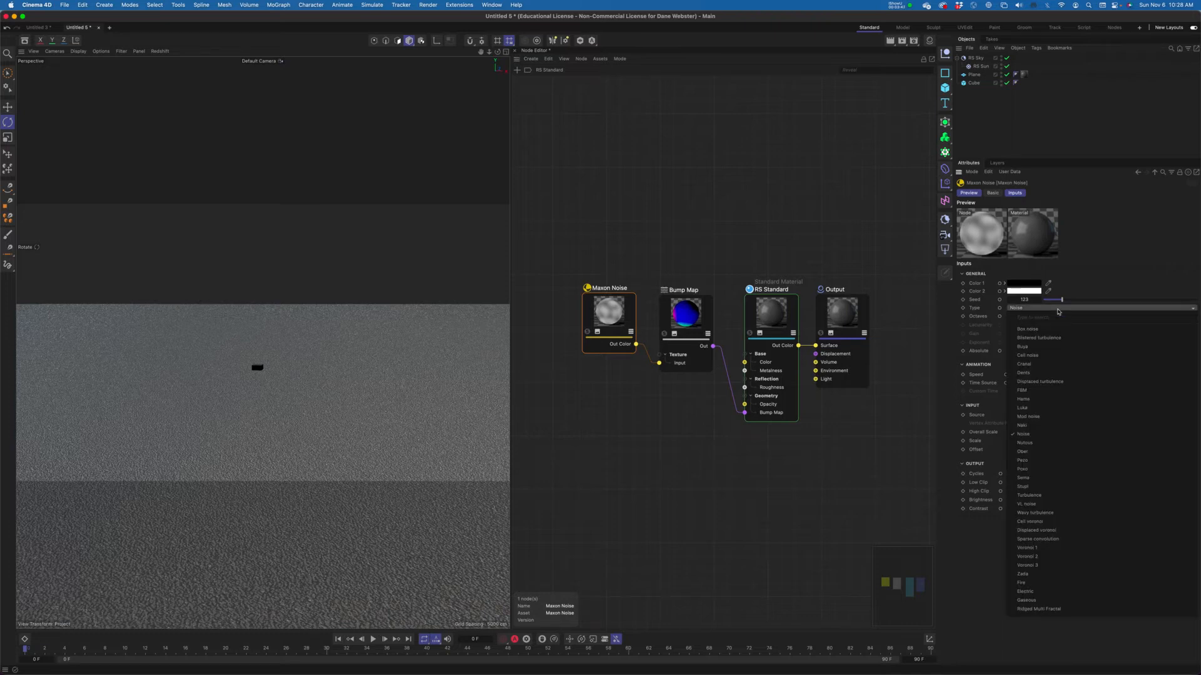
left_click(1062, 382)
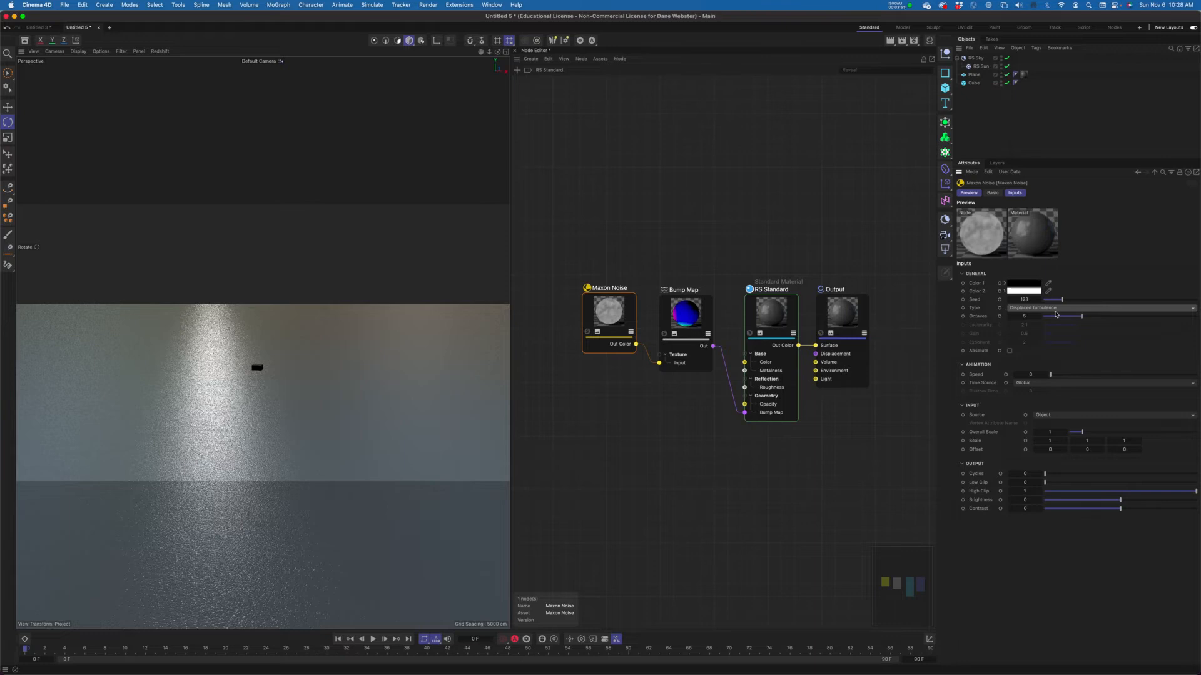
left_click(1055, 310)
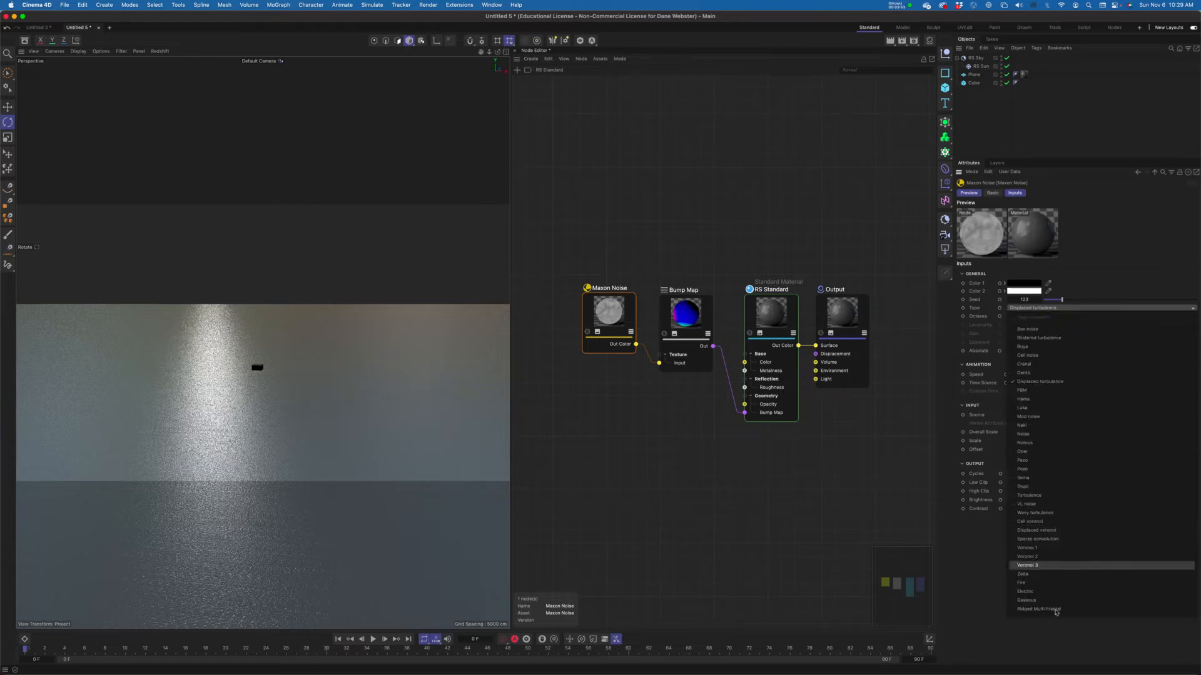
left_click(1061, 513)
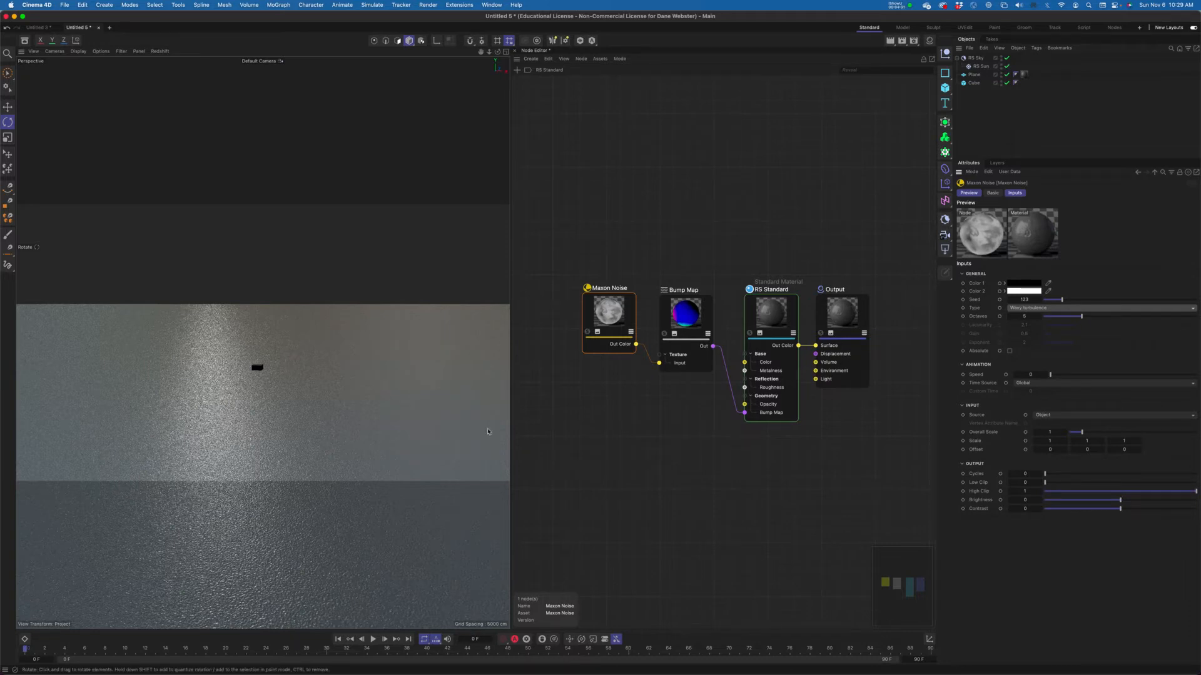
left_click(963, 406)
left_click(962, 416)
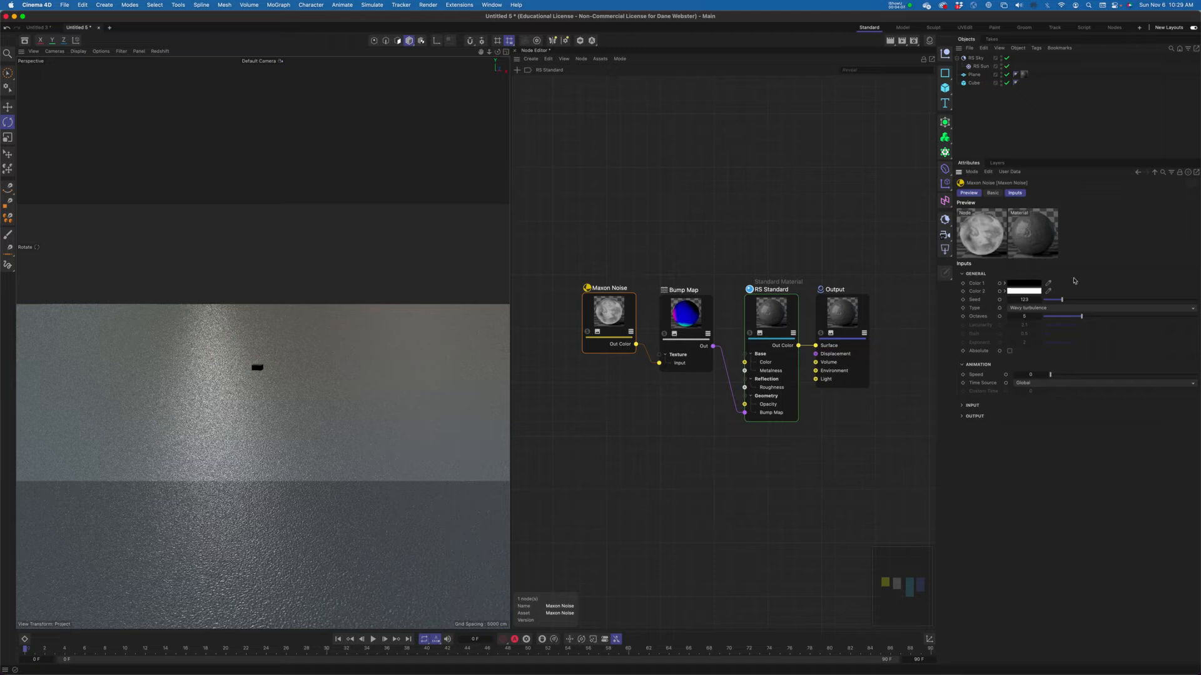
left_click(962, 416)
left_click(962, 416)
left_click(963, 418)
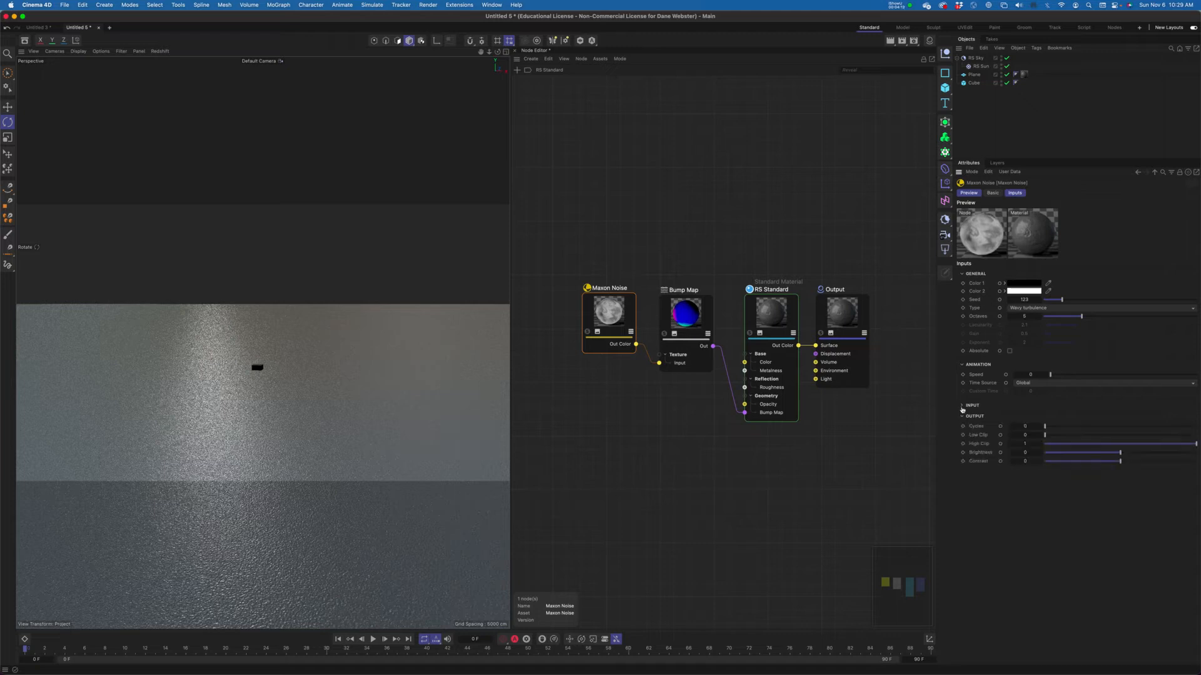
Try World and UV/Vertex Attribute as the Maxon Noise input Source, and return it to Object.
left_click(962, 405)
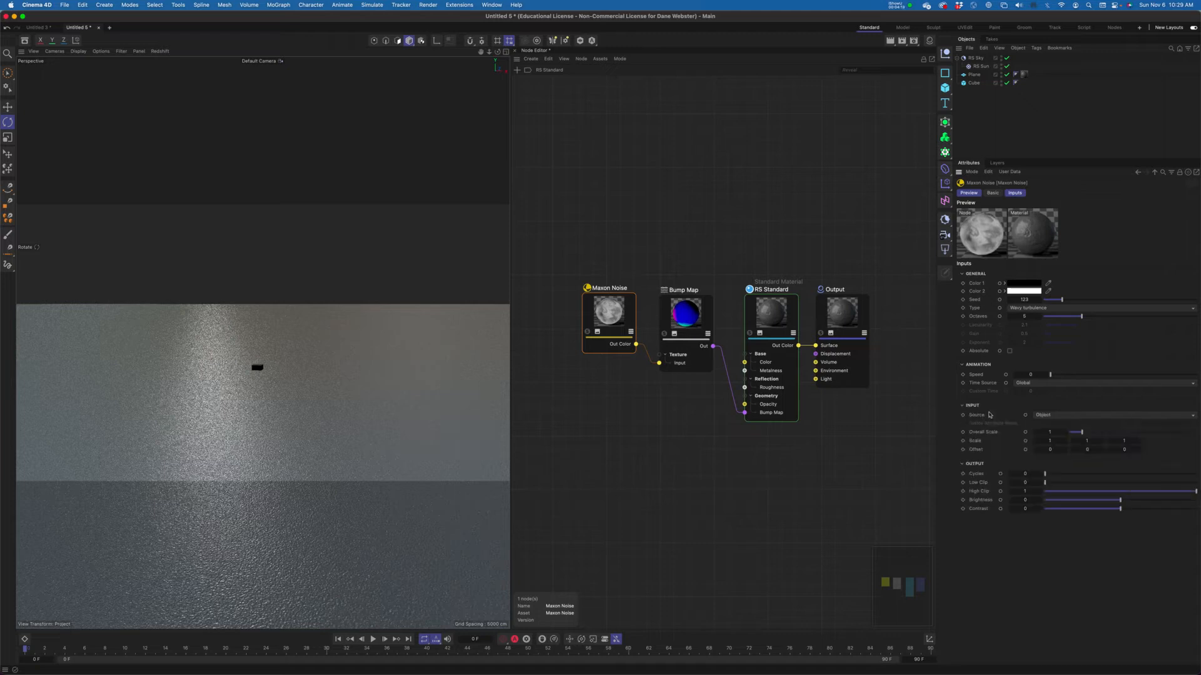
left_click(1069, 416)
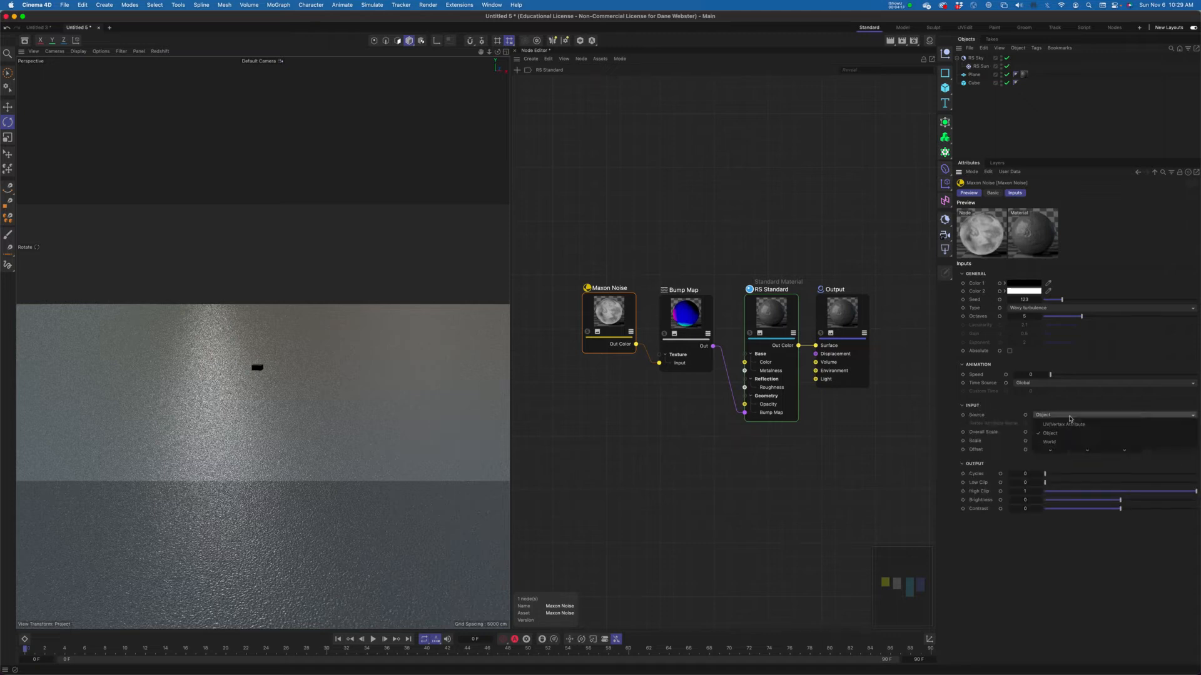
left_click(1056, 442)
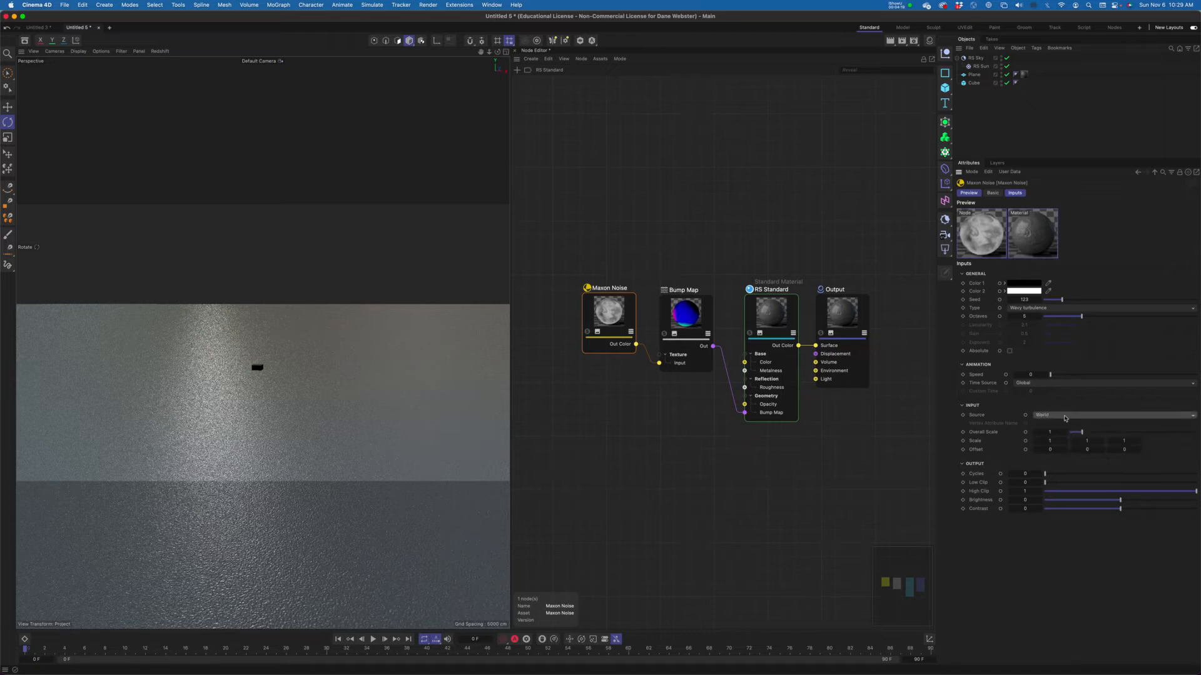
left_click(1062, 417)
left_click(1057, 415)
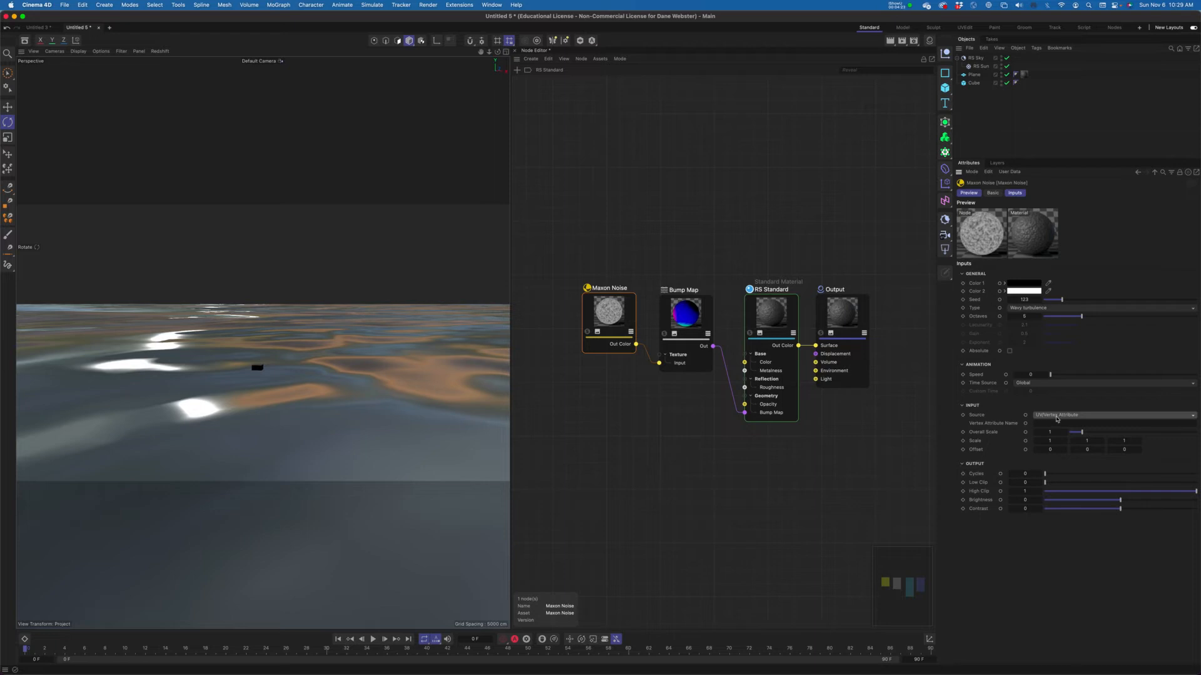
left_click(1056, 416)
left_click(1057, 429)
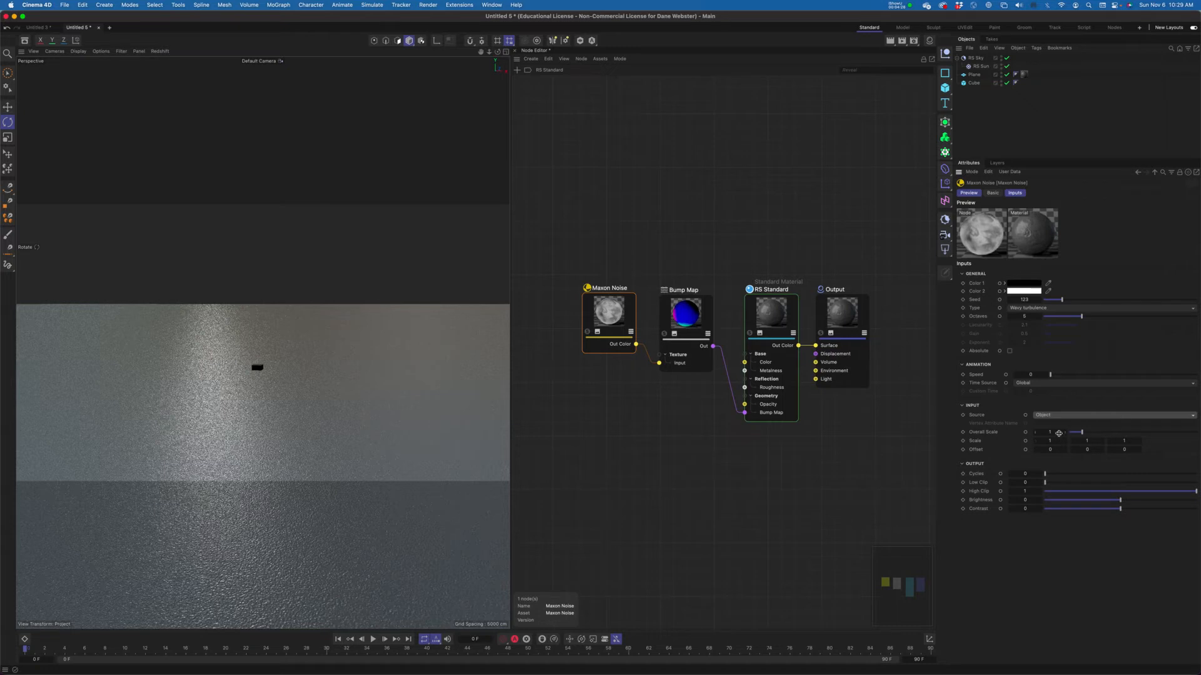
Try a Maxon Noise Overall Scale of 10, and reduce it to 3.
left_click_drag(1058, 436, 1057, 433)
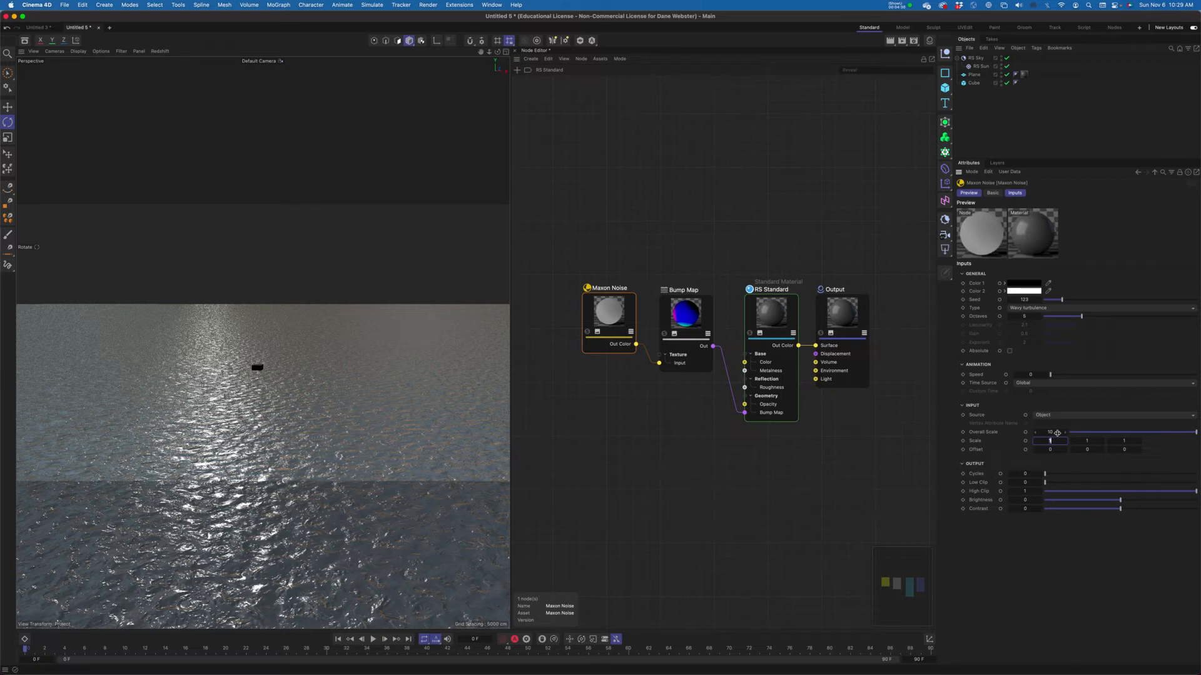
left_click(1057, 433)
type("3")
key("Tab")
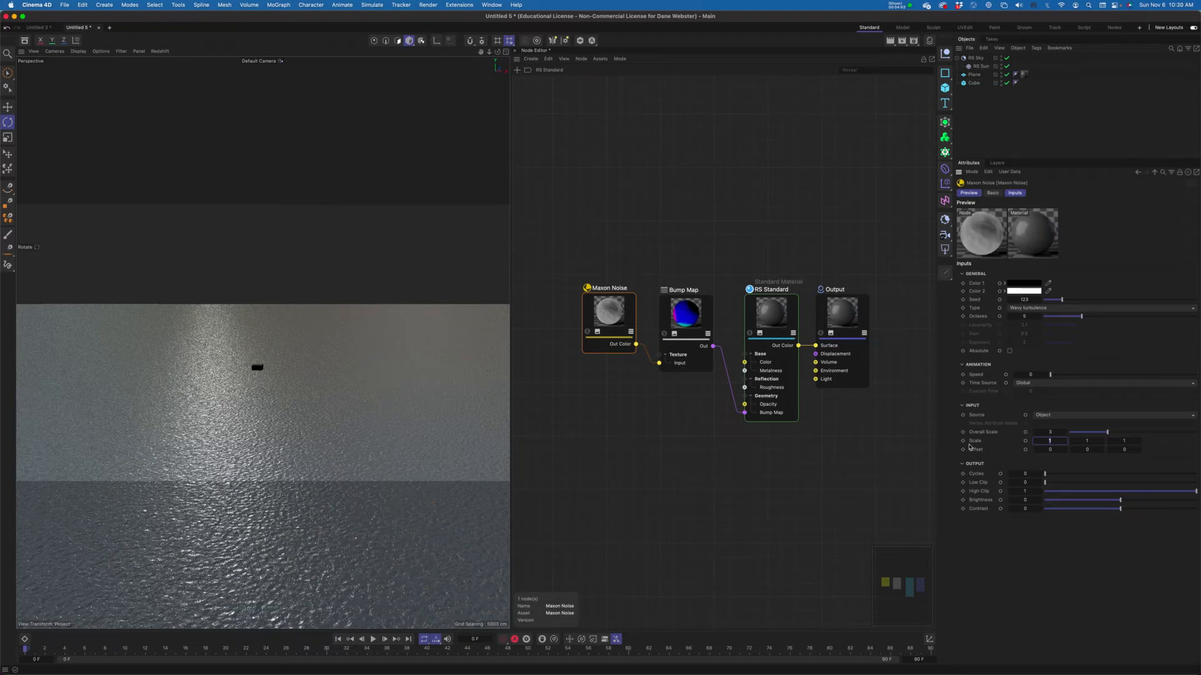
Try a Maxon Noise Overall Scale of 5, and return it to 3.
left_click(1055, 432)
type("5")
key("Tab")
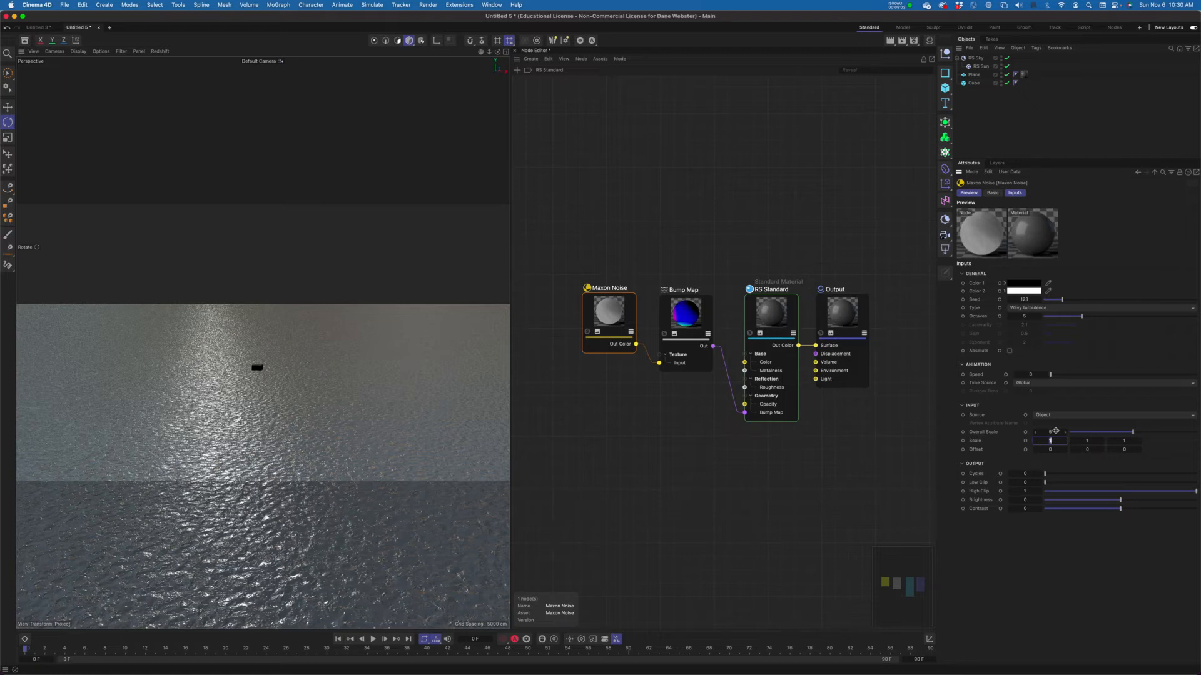
left_click(1055, 431)
type("3")
key("Tab")
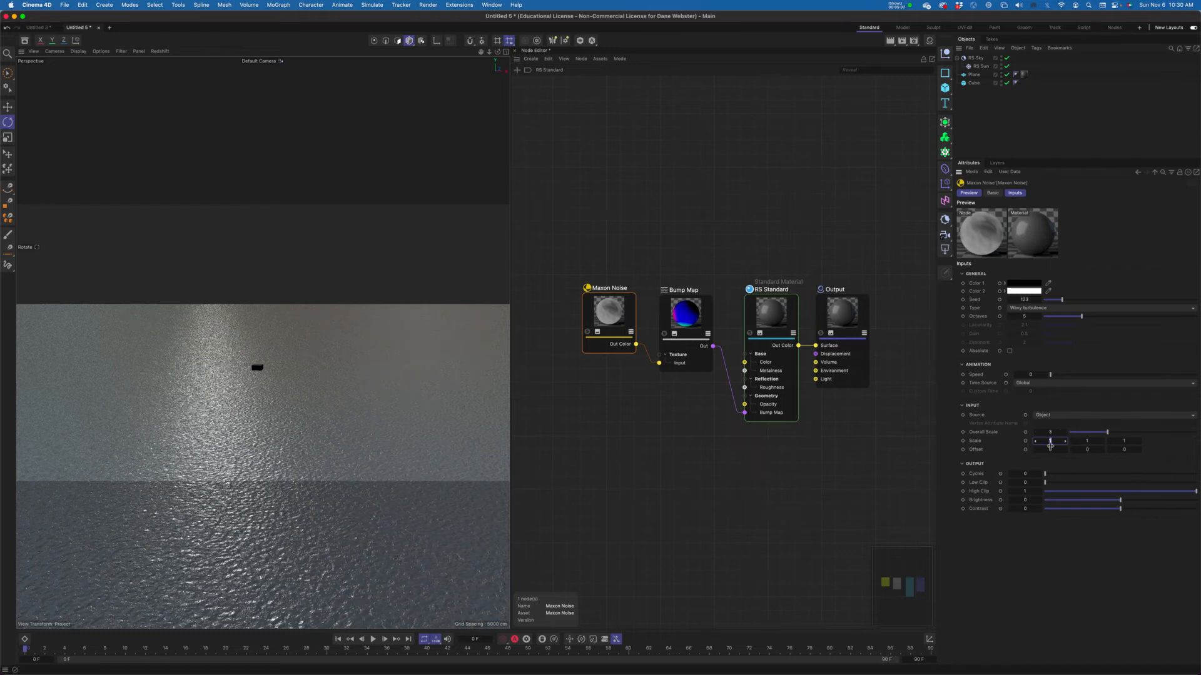
Stretch the Maxon Noise pattern horizontally by setting its X Scale to 5.
left_click(1134, 441)
double_click(1056, 440)
type("5")
key("Tab")
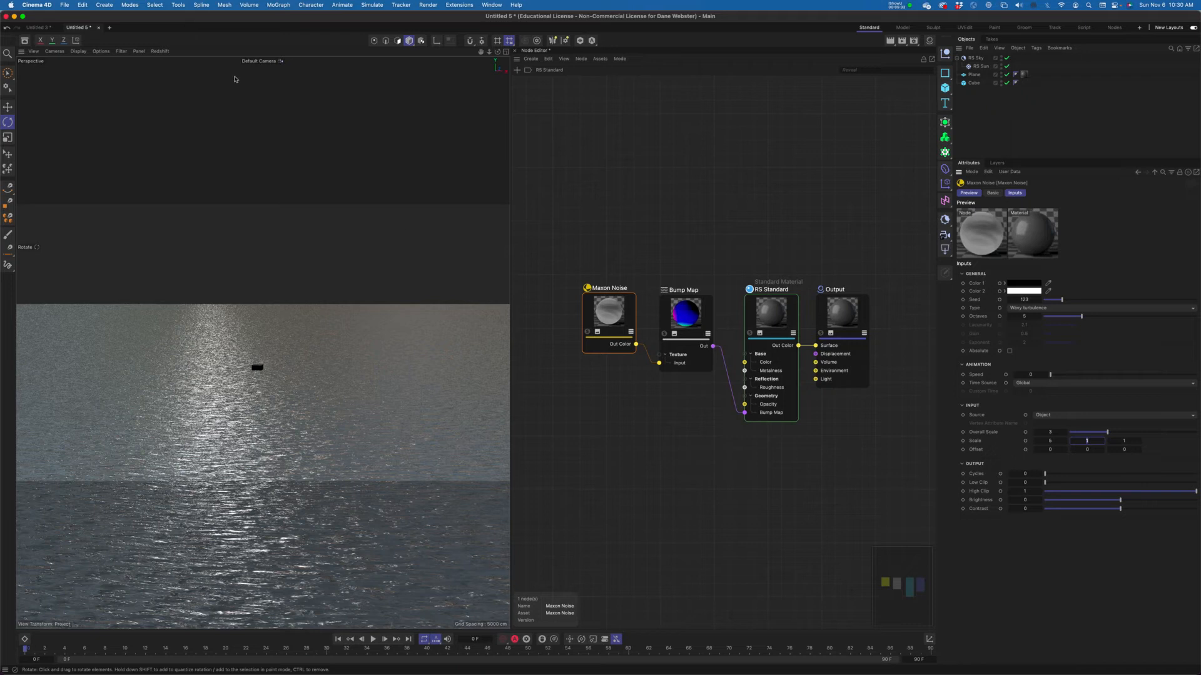
Start the Redshift viewport render and set the Maxon Noise X Scale to 3.5.
left_click(160, 52)
left_click(164, 65)
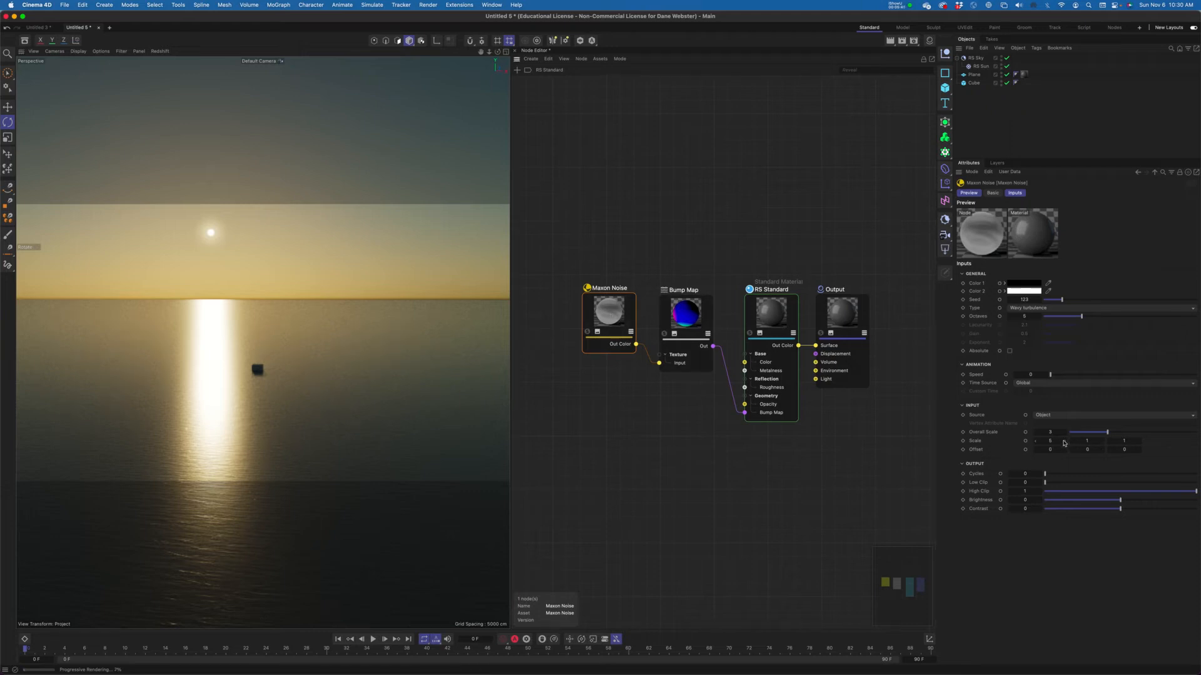
key("Return")
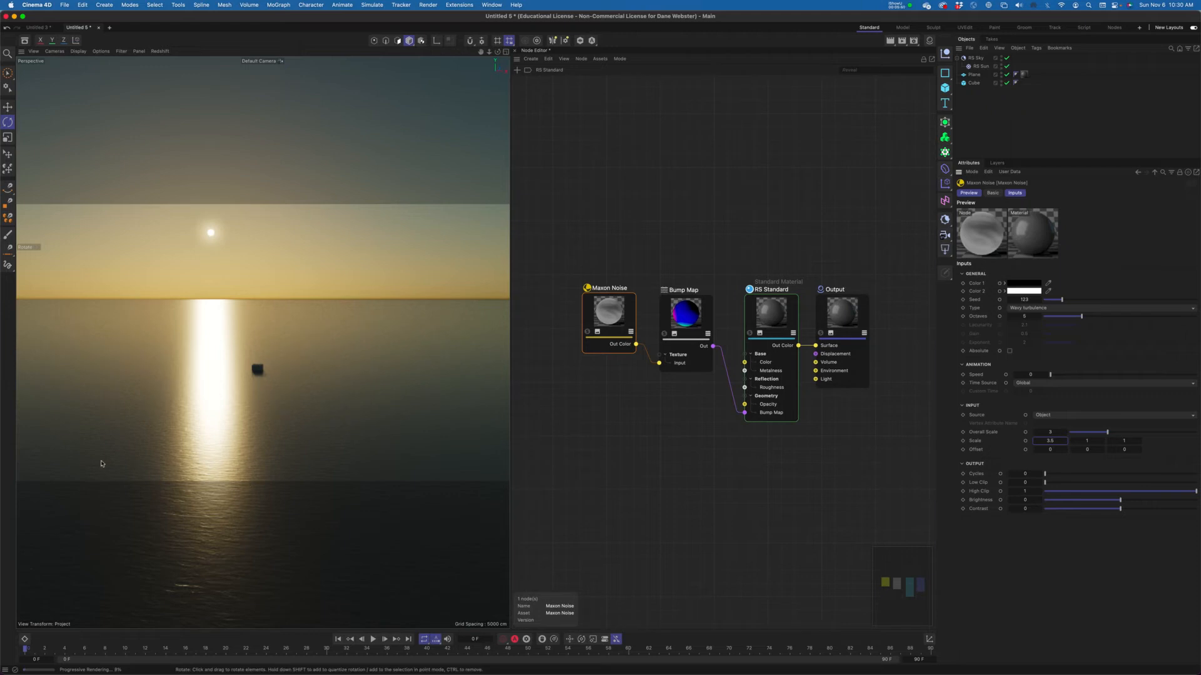
Set the Bump Map node's Height Scale to 3, and return from the Redshift render to the standard viewport display.
left_click(687, 320)
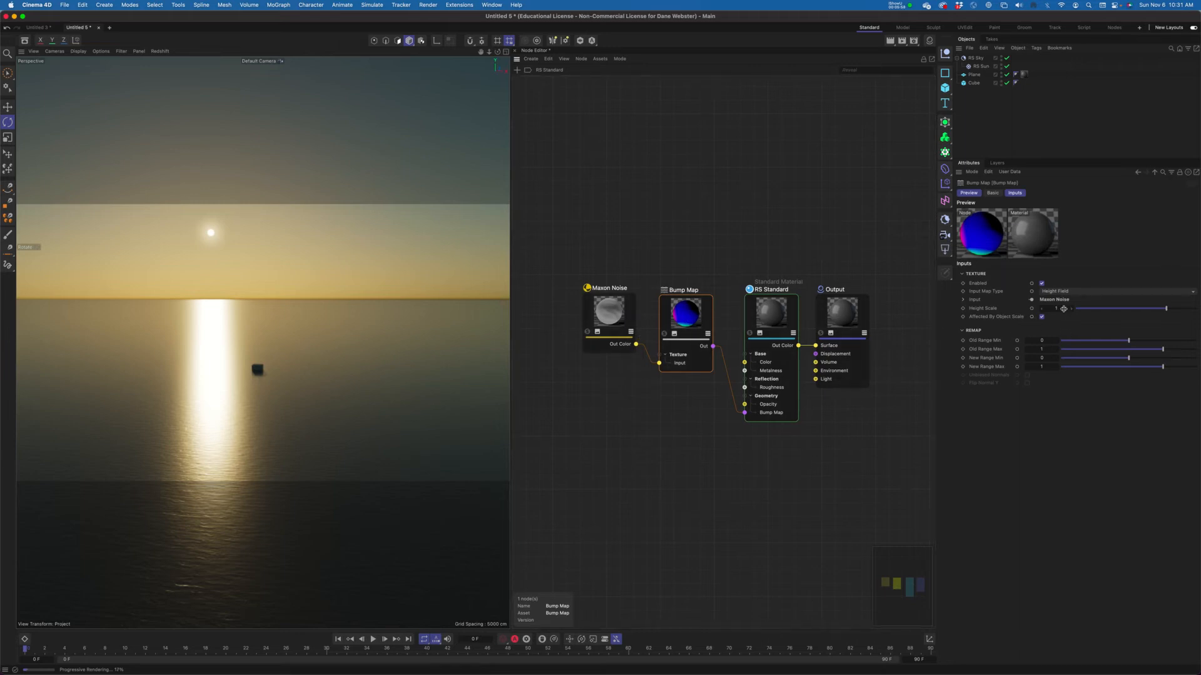
left_click(1062, 310)
type("3")
key("Return")
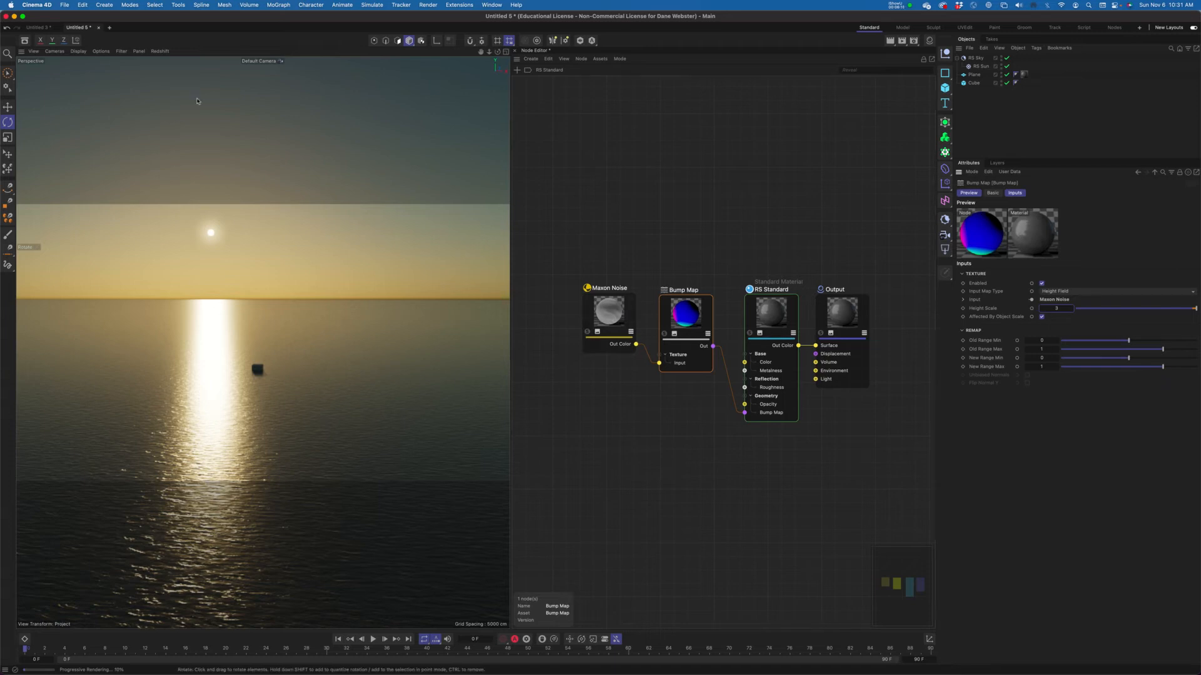
left_click(160, 51)
left_click(173, 65)
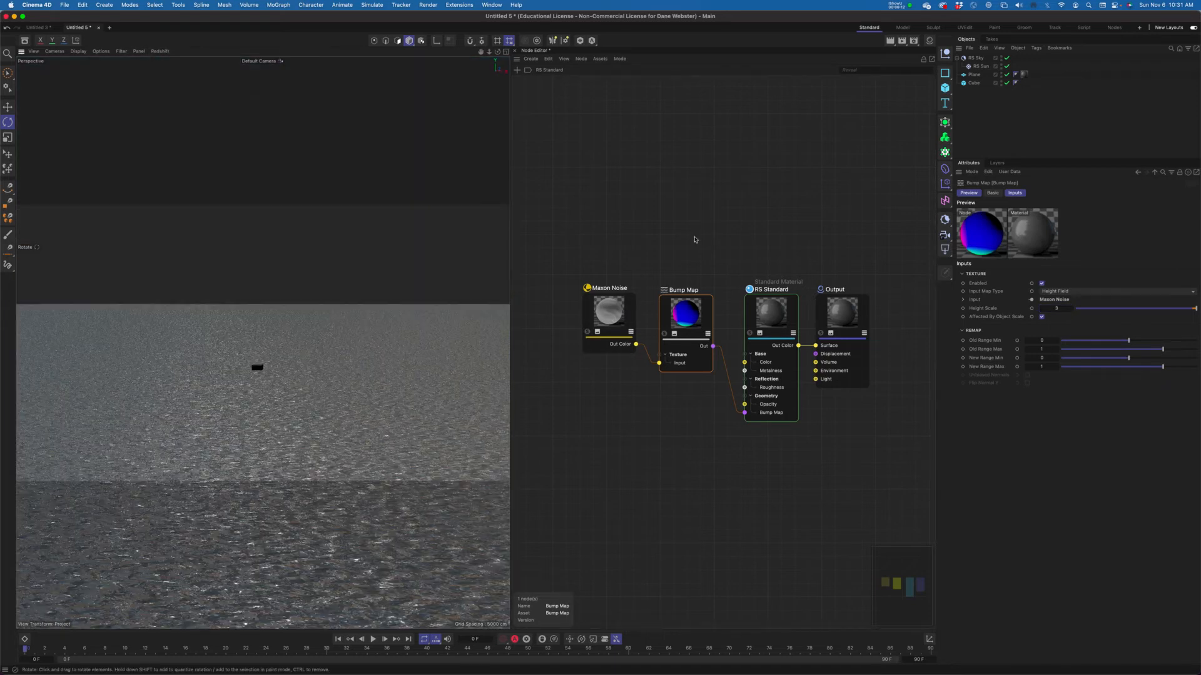
Try a Maxon Noise X Scale of 10, and return it to 3.5.
left_click(609, 313)
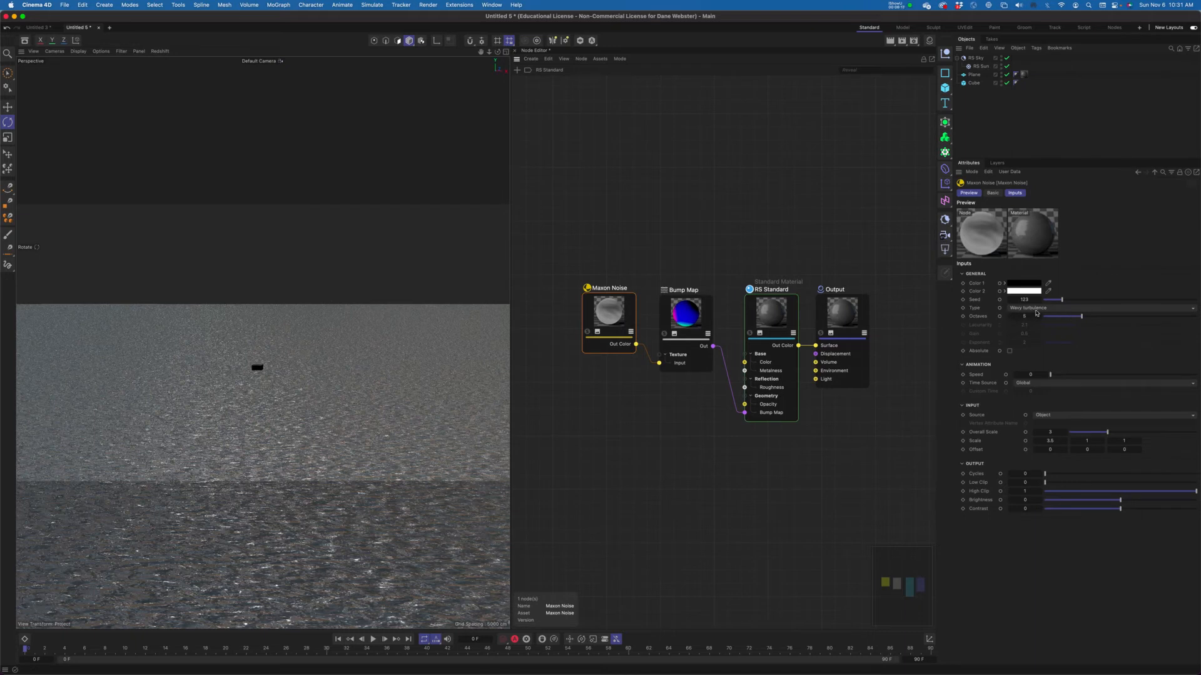
double_click(1051, 441)
type("10")
key("Tab")
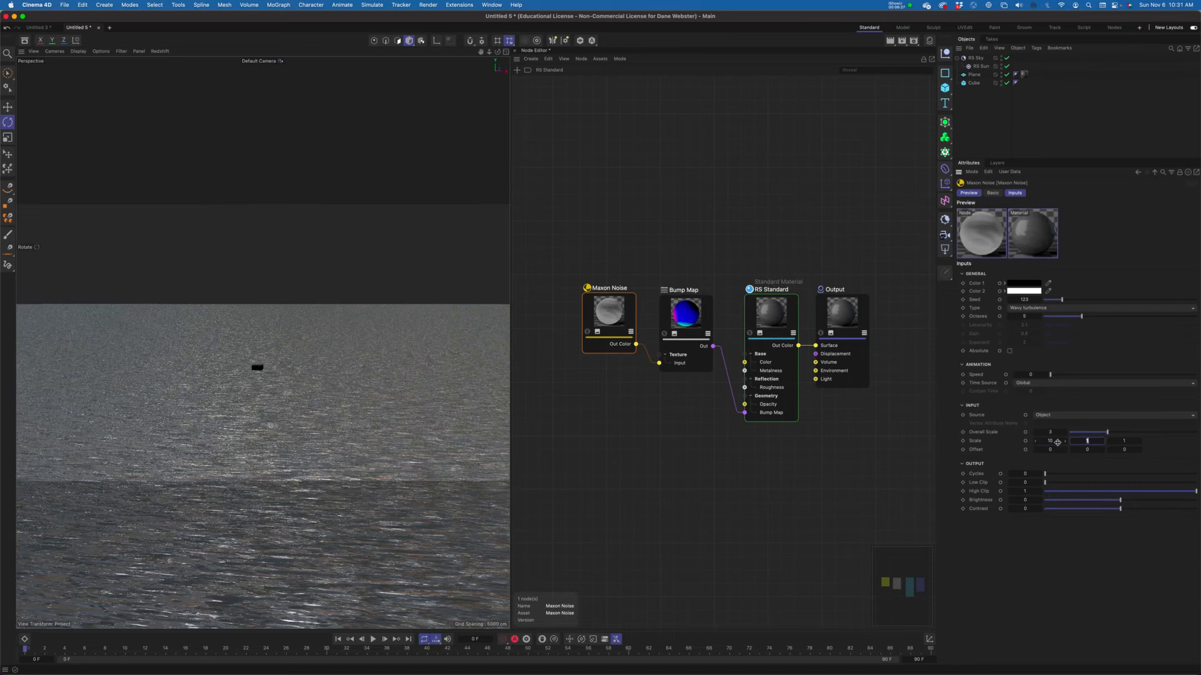
double_click(1056, 441)
type("3.5")
key("Tab")
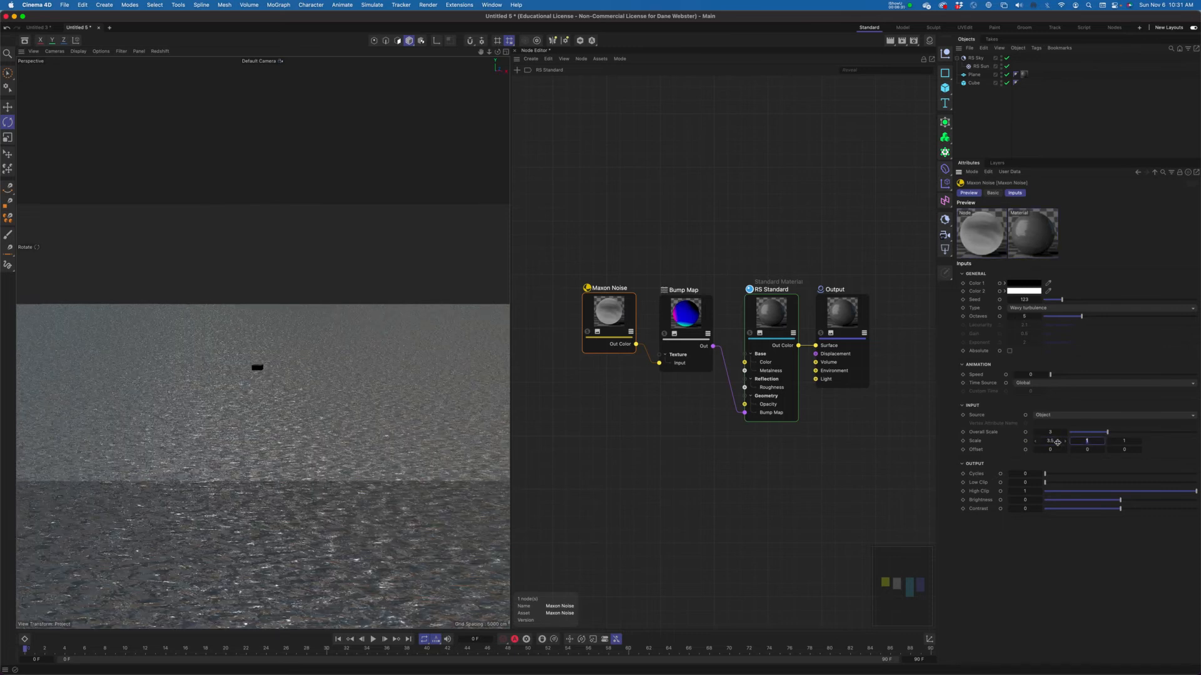
Set the Maxon Noise animation Speed to 0.3 and play the timeline to preview the moving ripples.
left_click(1038, 375)
type("0.3")
key("Tab")
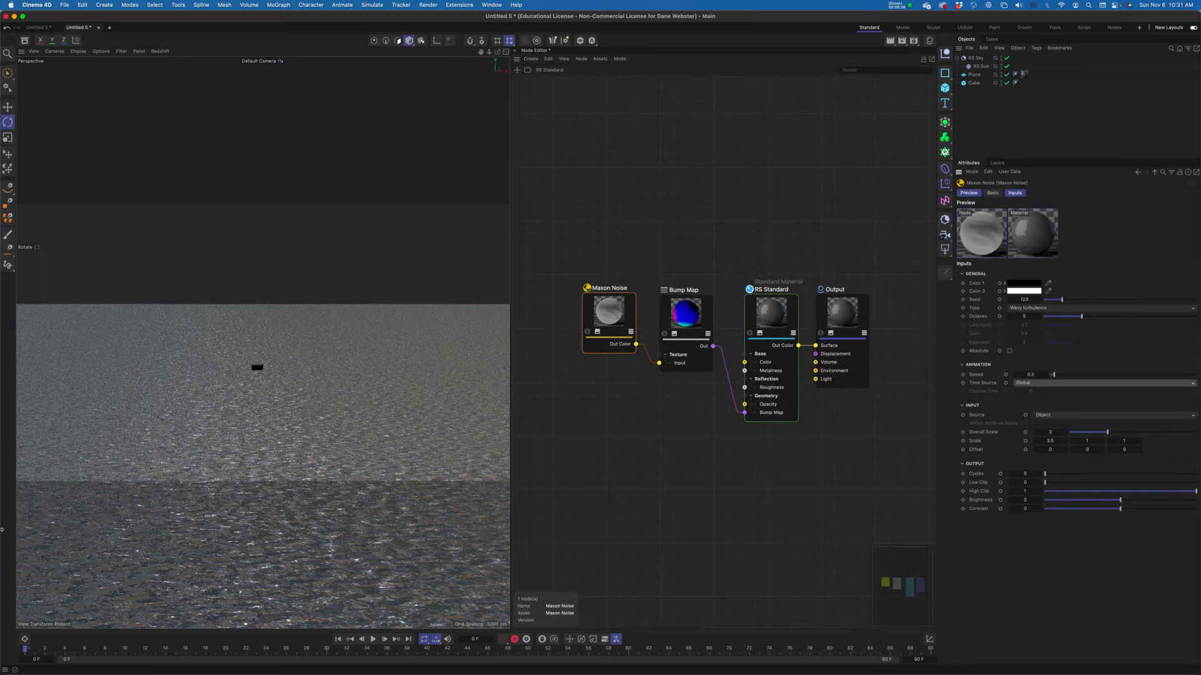
mouse_move(26, 649)
left_mouse_down()
mouse_move(226, 670)
mouse_move(3, 645)
left_mouse_up()
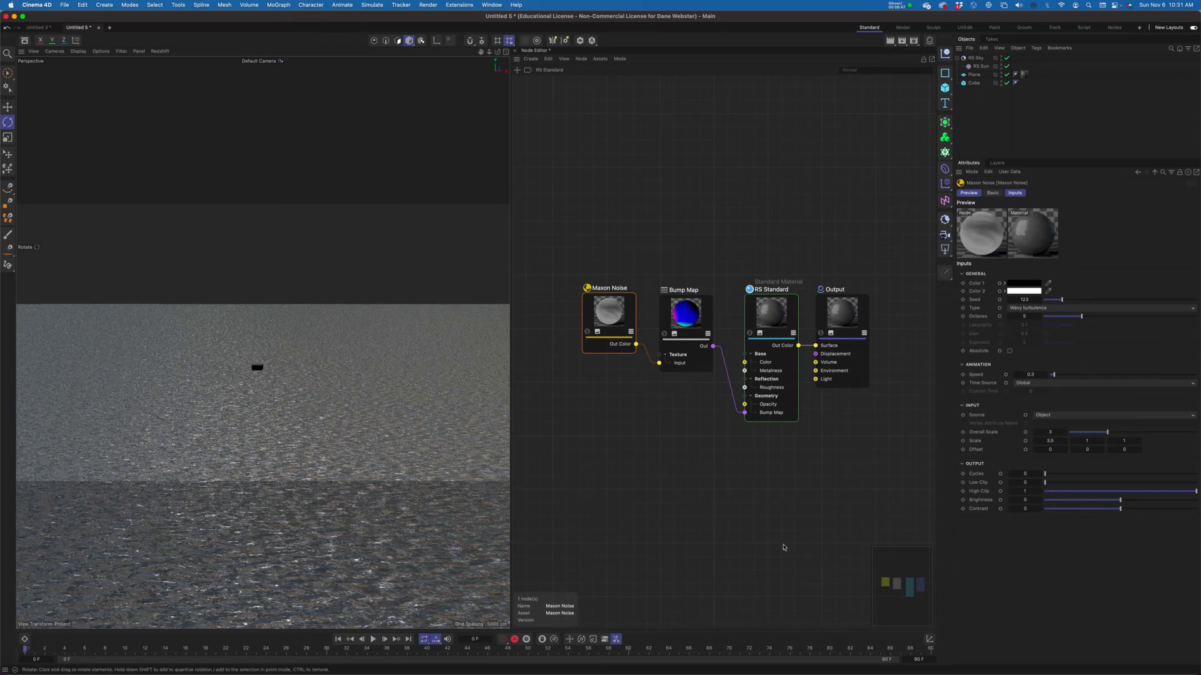
left_click(372, 639)
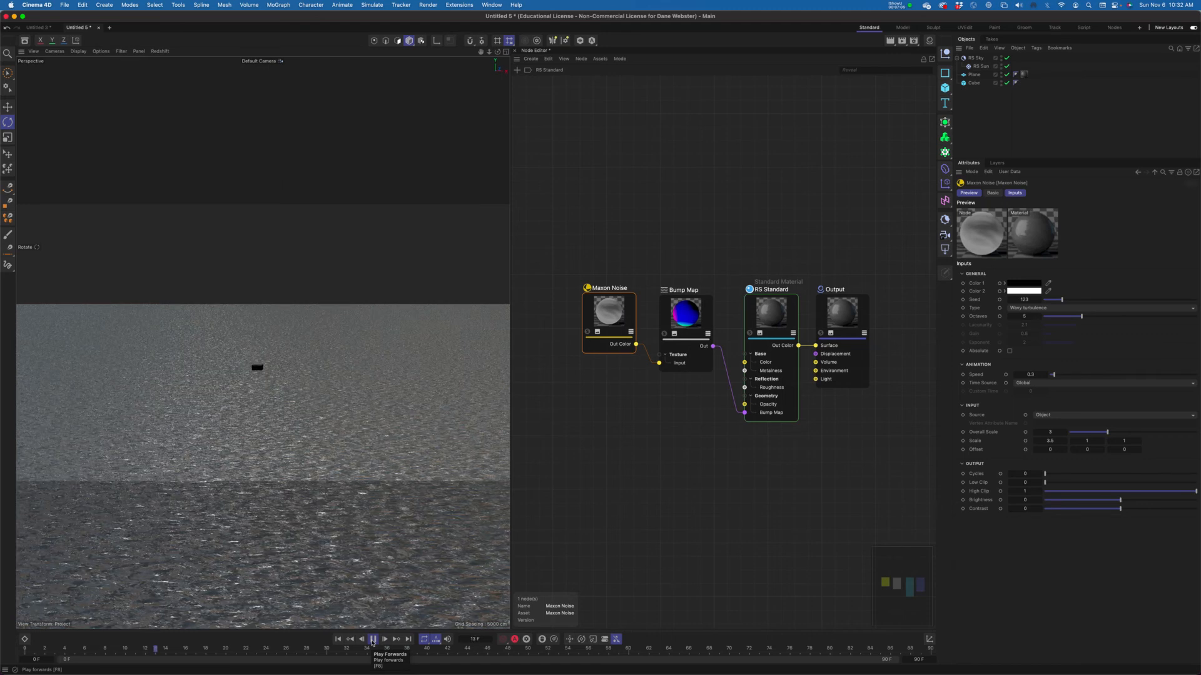
left_click(373, 639)
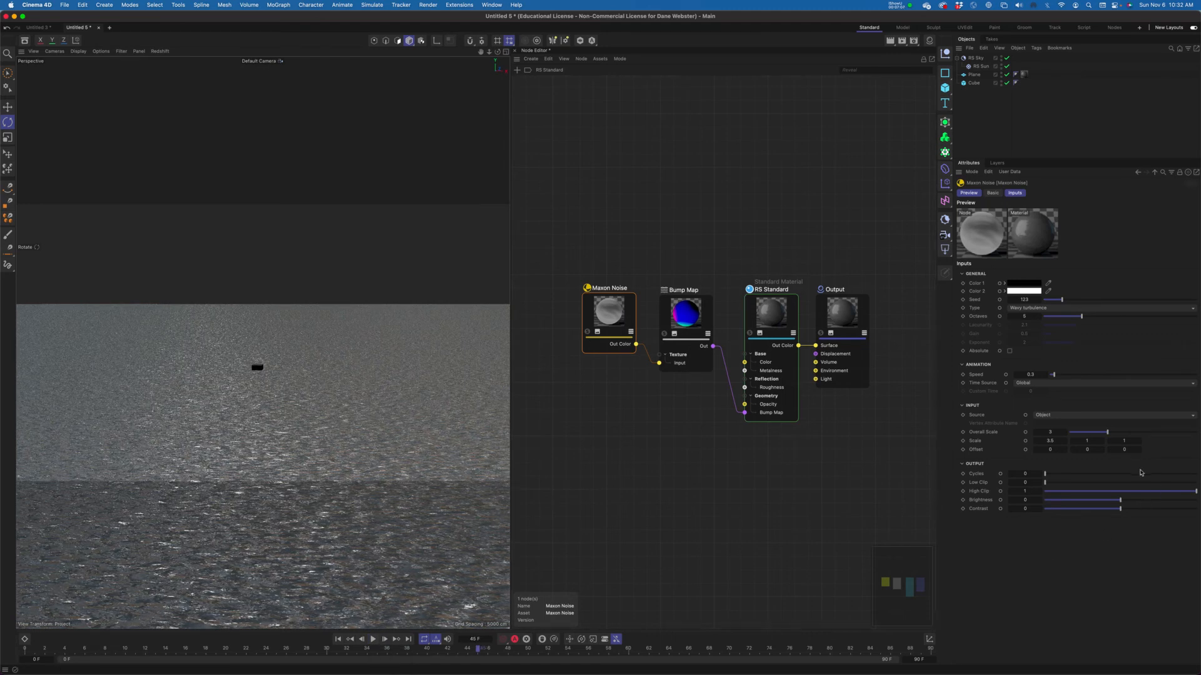
Try a Maxon Noise Z Offset of 40, go back to frame 0, and reset the offset to 0.
left_click_drag(1122, 450, 1124, 451)
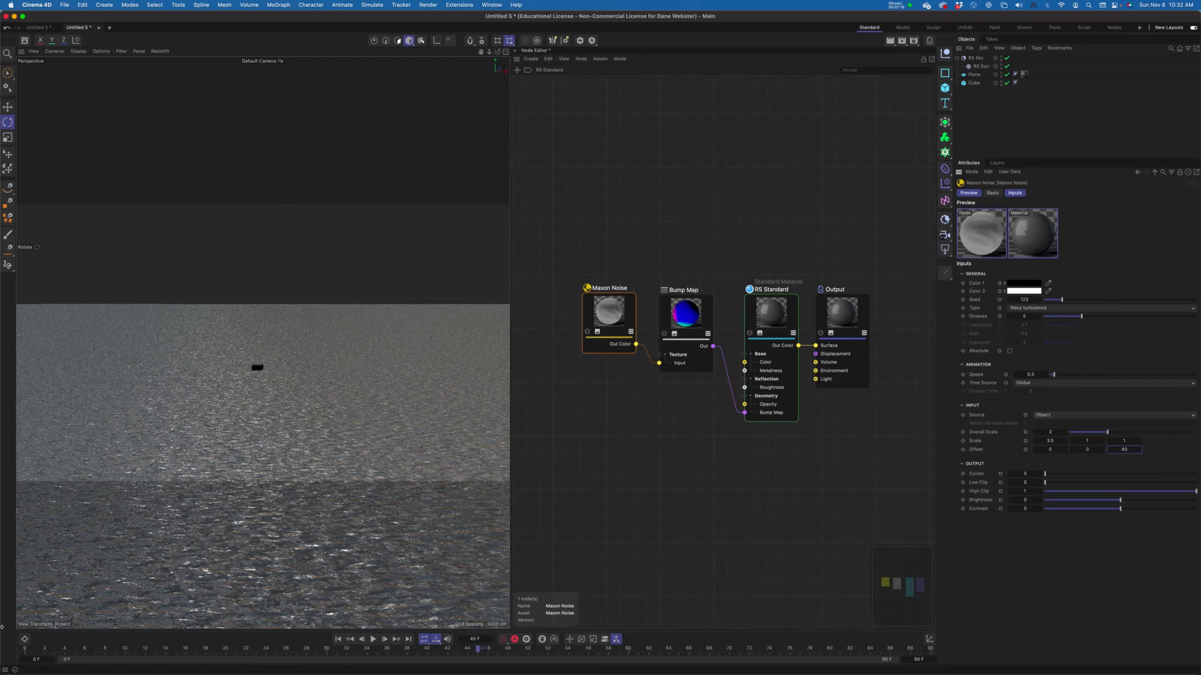
left_click(26, 648)
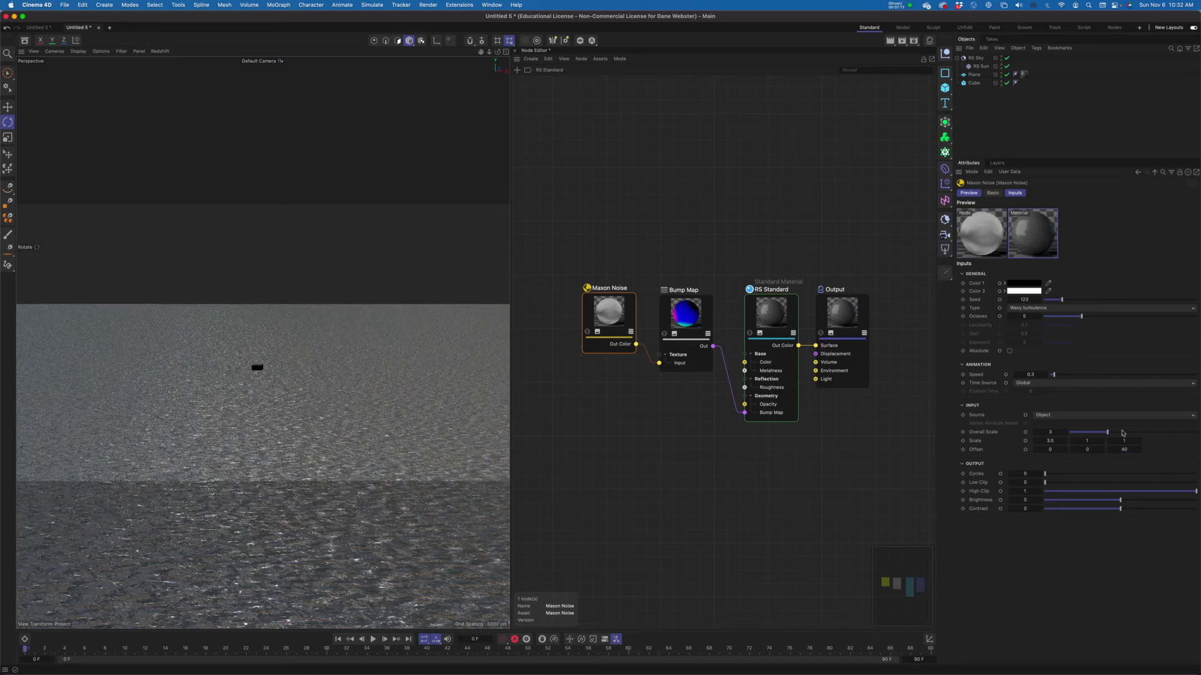
double_click(1129, 450)
type("0")
key("Tab")
Adjust the Maxon Noise Z Offset to -28 and play the timeline to check the movement.
left_click(1127, 451)
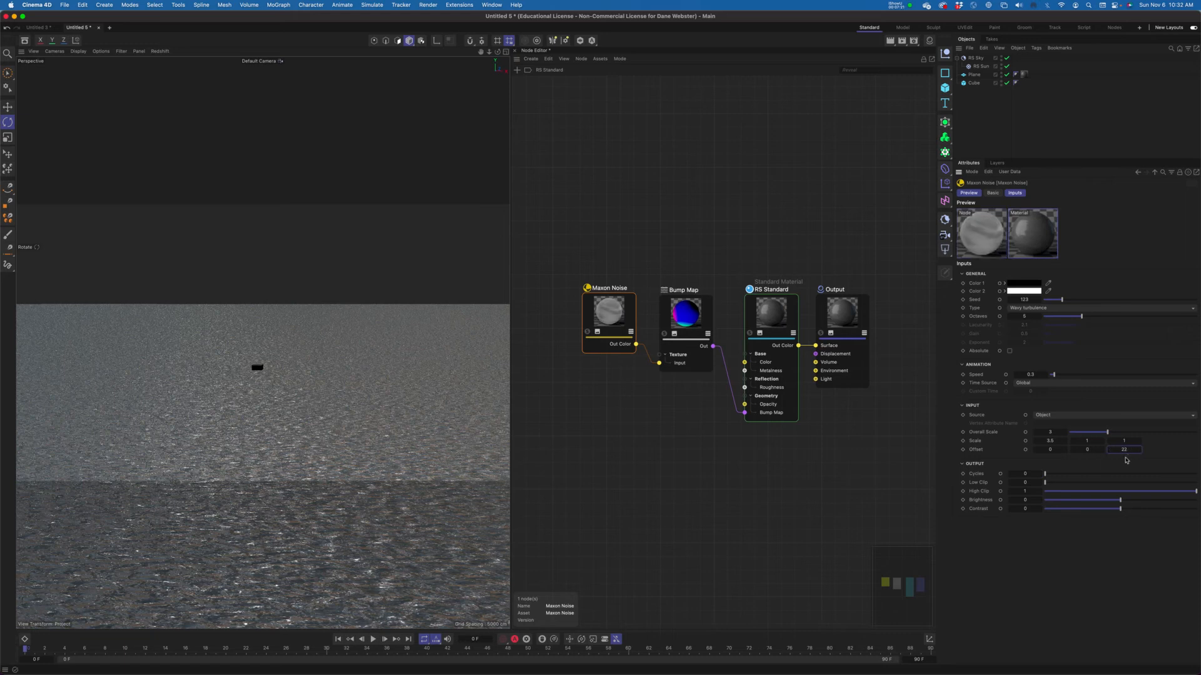
double_click(1127, 451)
key("super+z")
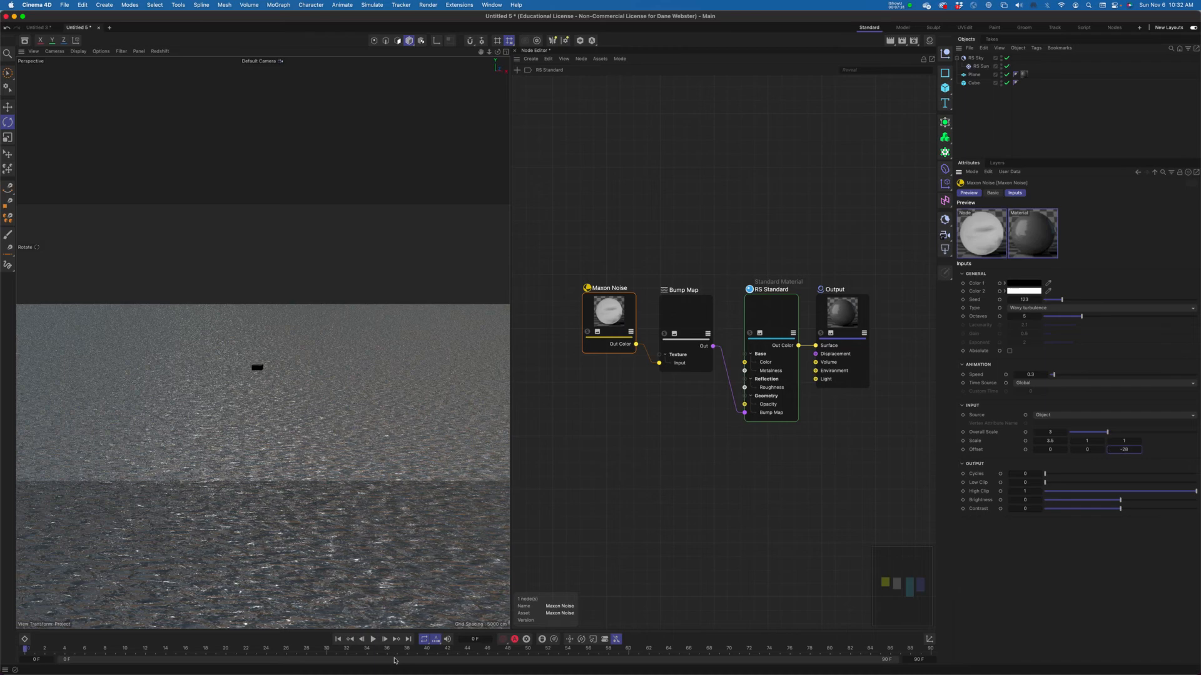
left_click(373, 641)
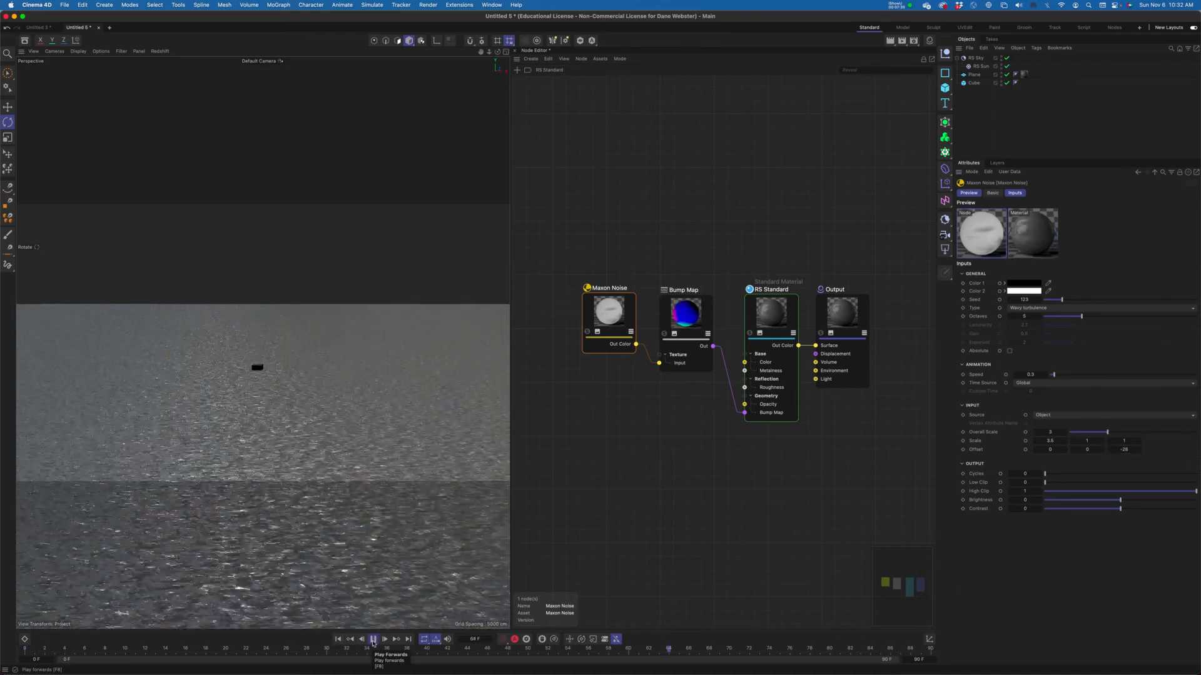
left_click(373, 643)
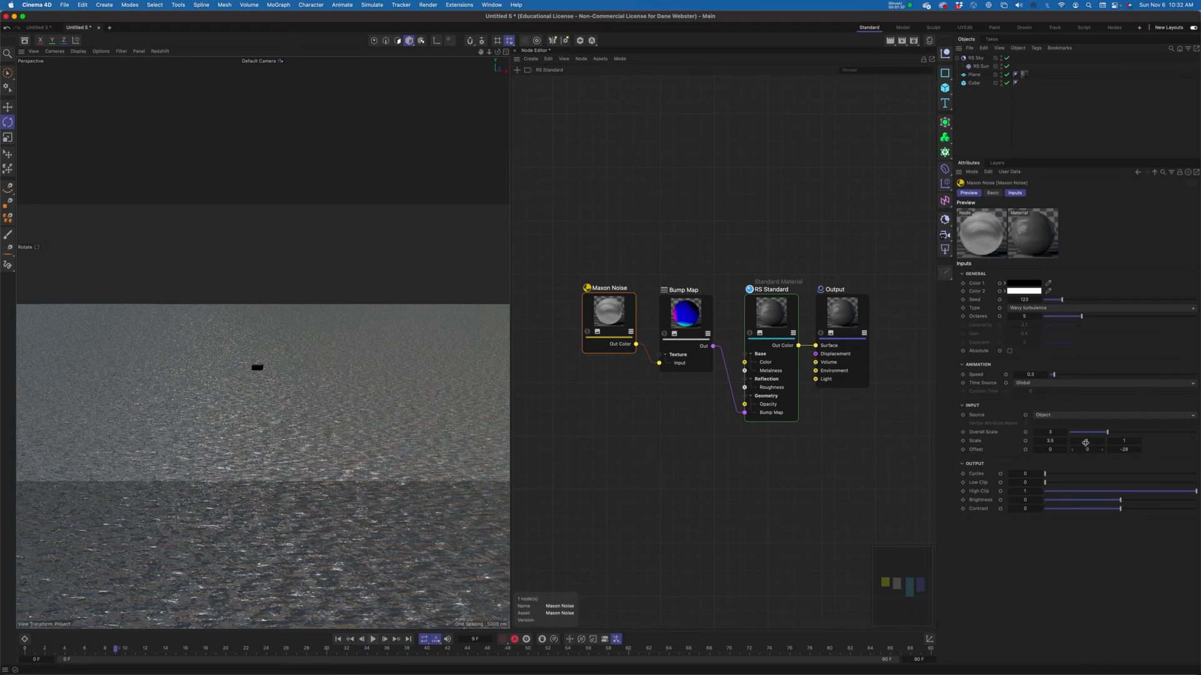
Set the Maxon Noise animation Speed to 0.2 and its Z Offset to -1.
left_click(1038, 376)
type("0.2")
key("Tab")
double_click(1128, 451)
type("-1")
key("Tab")
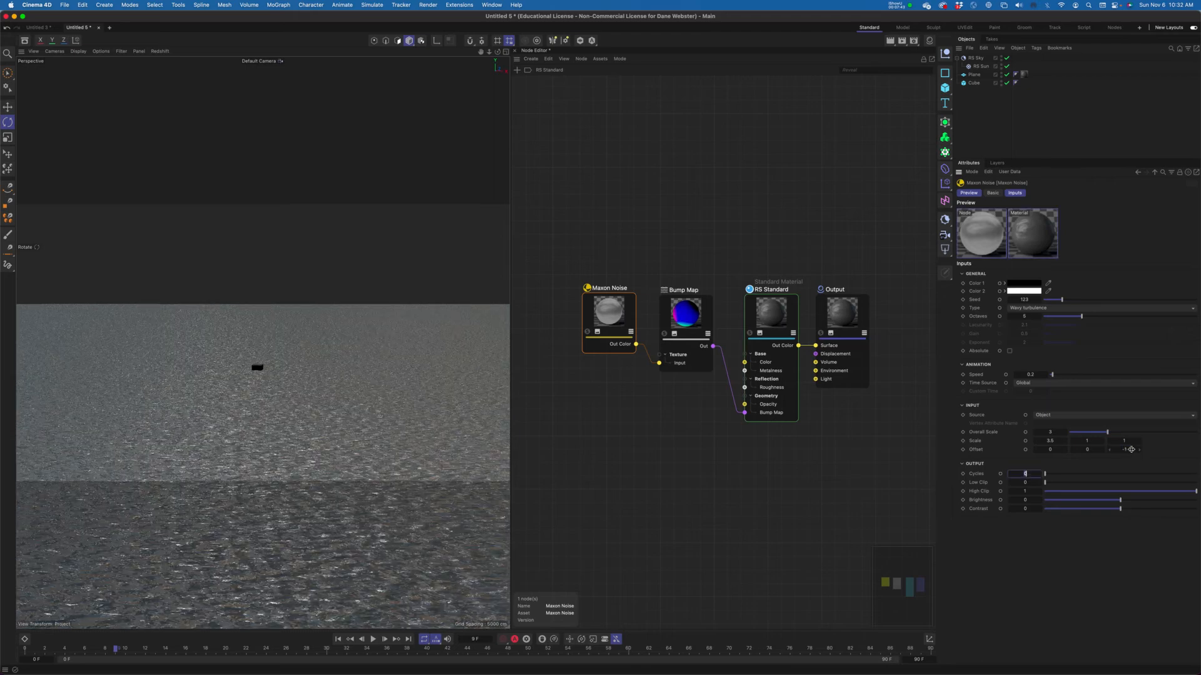
Play the animation from the first frame to examine the ripple motion, and stop playback.
left_click(338, 639)
left_click(372, 639)
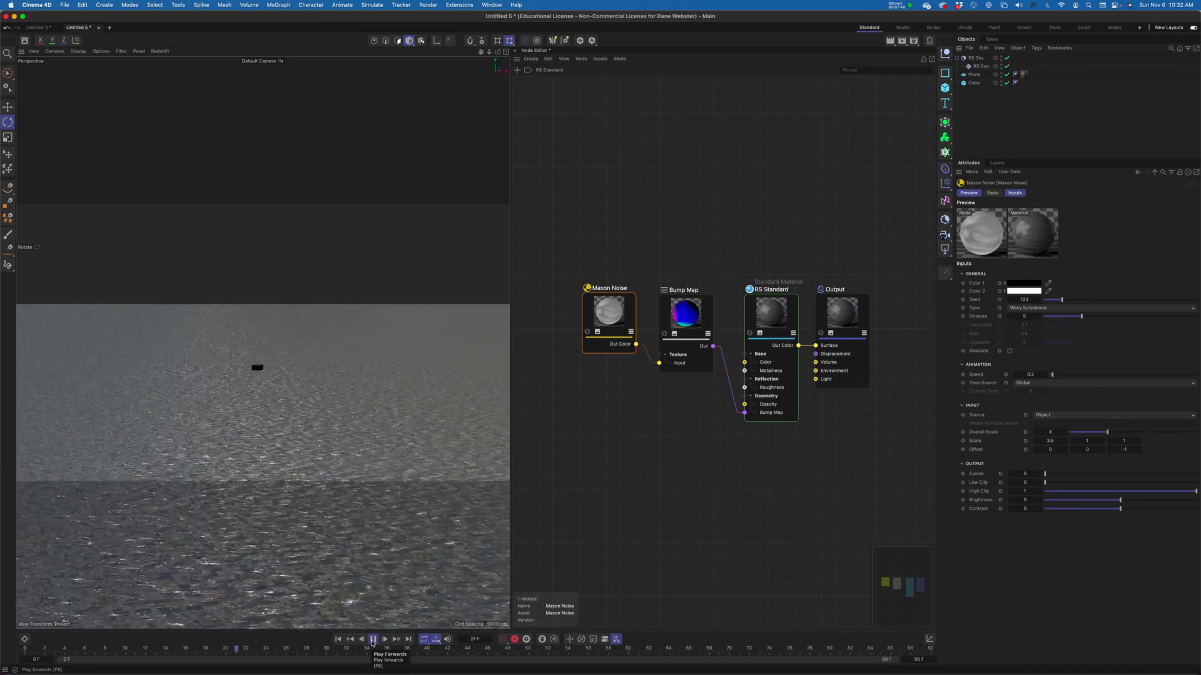
left_click(373, 639)
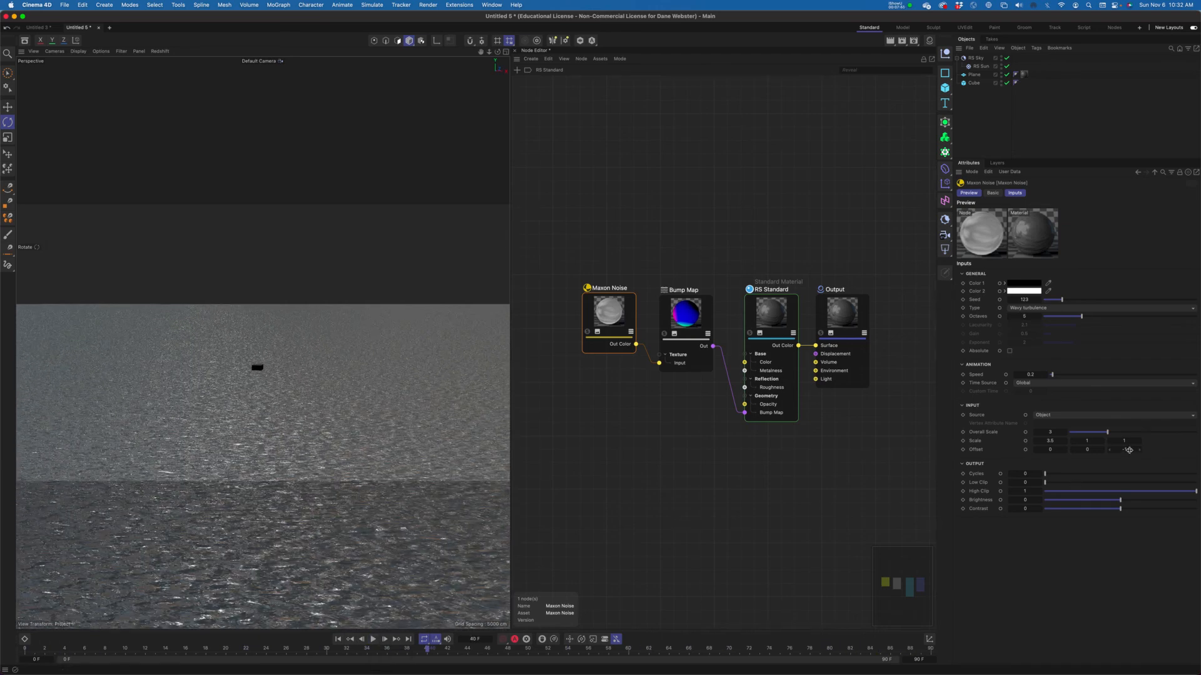
Set the Maxon Noise Z Offset to 0.1 and replay the animation from the first frame.
key("BackSpace")
type("0.1")
key("Return")
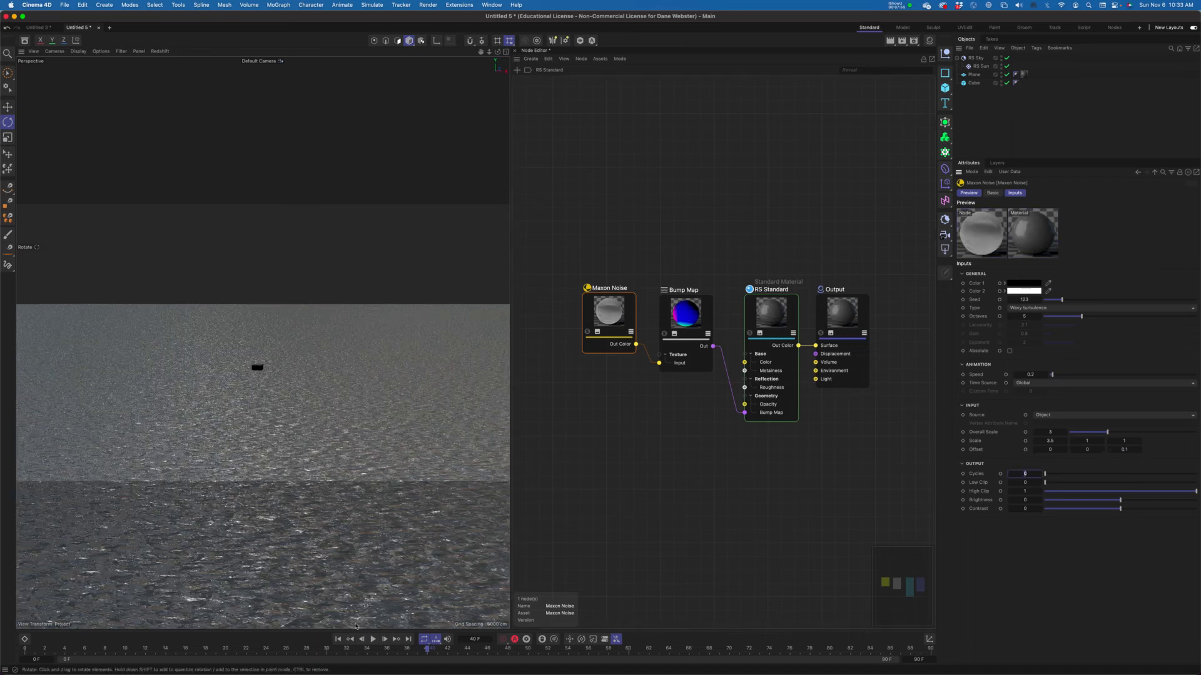
left_click(337, 639)
left_click(374, 639)
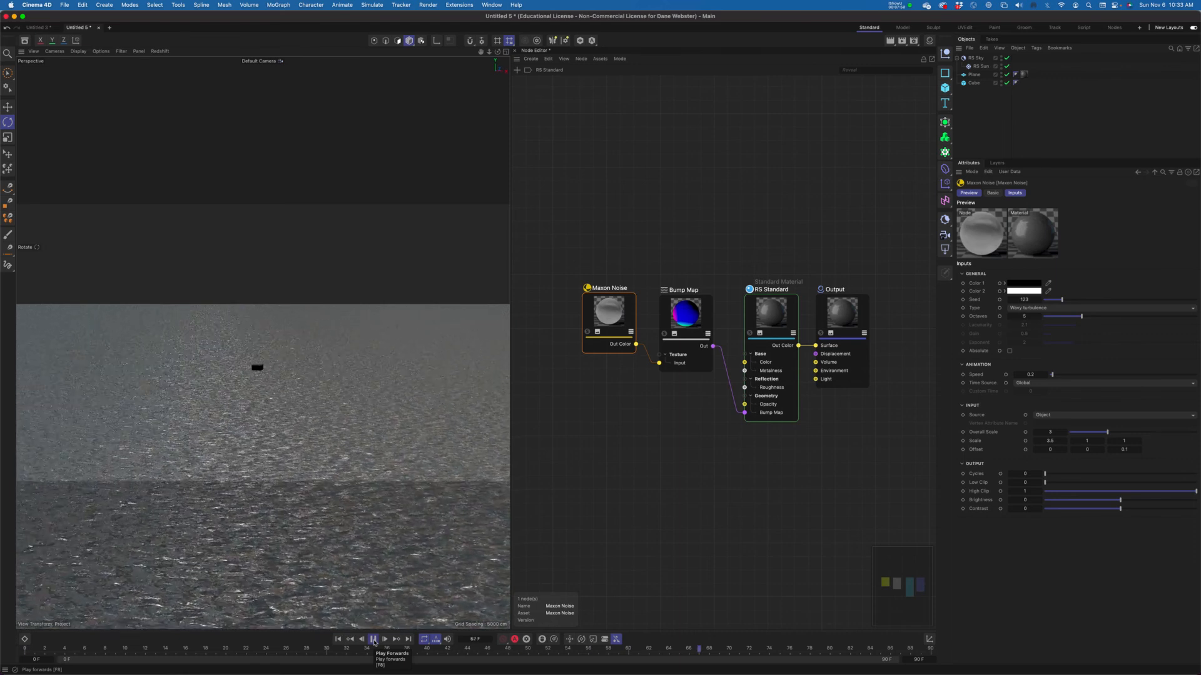
left_click(374, 639)
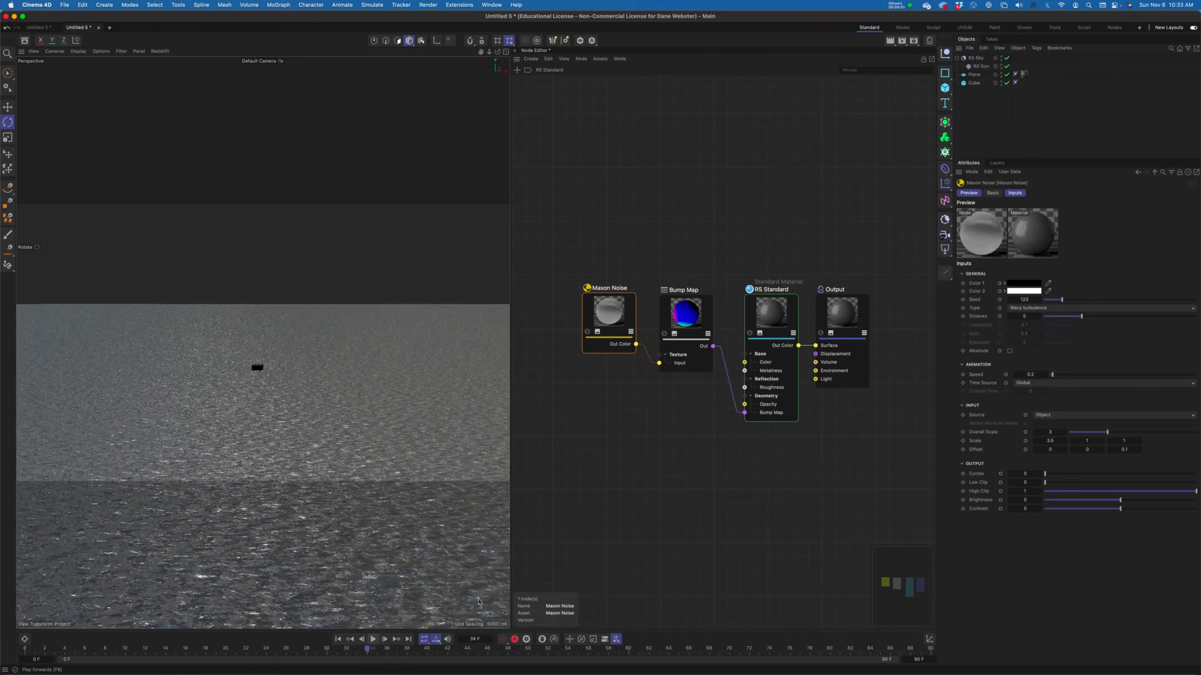
Set the Maxon Noise Z Offset to 0.001.
left_click(1132, 448)
key("BackSpace")
type("0.001")
key("Return")
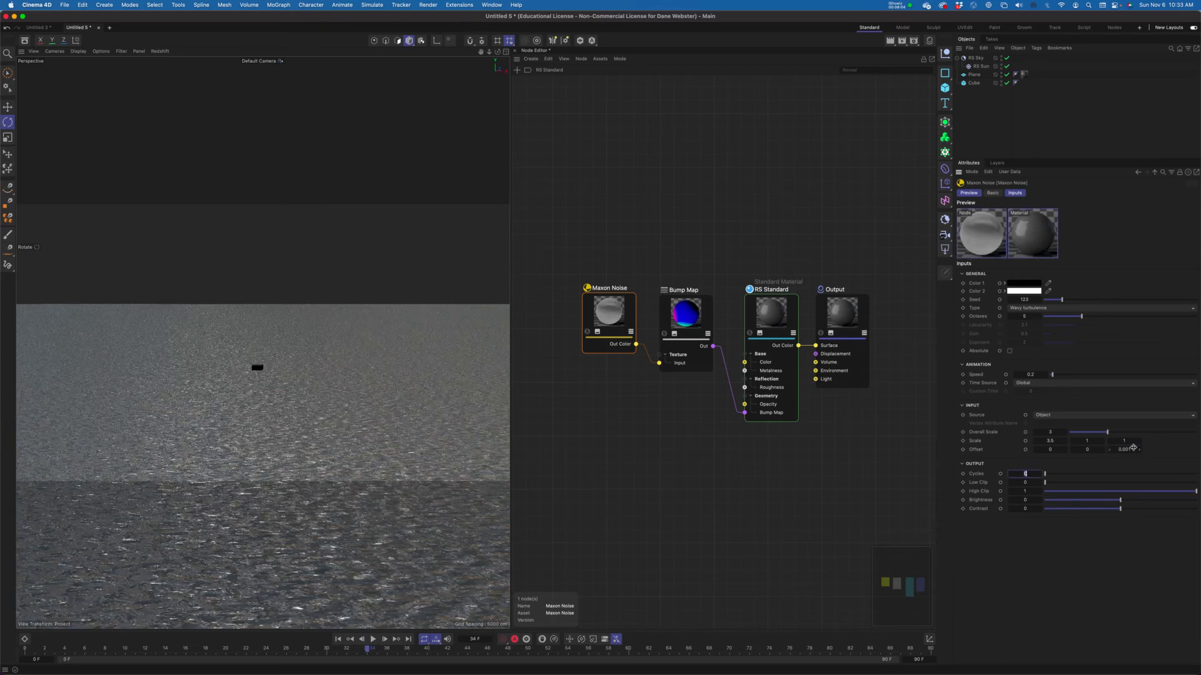
Preview the ripple animation, set the Maxon Noise Z Offset to 0.002, and replay from the first frame.
left_click(373, 640)
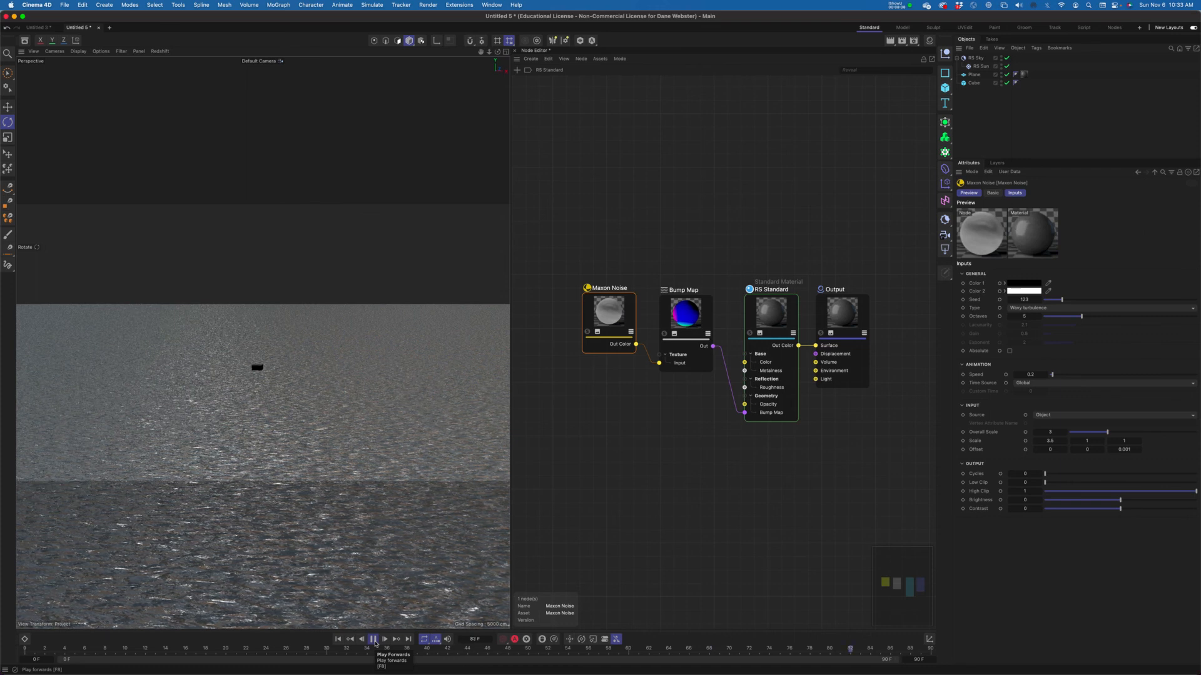
left_click(374, 640)
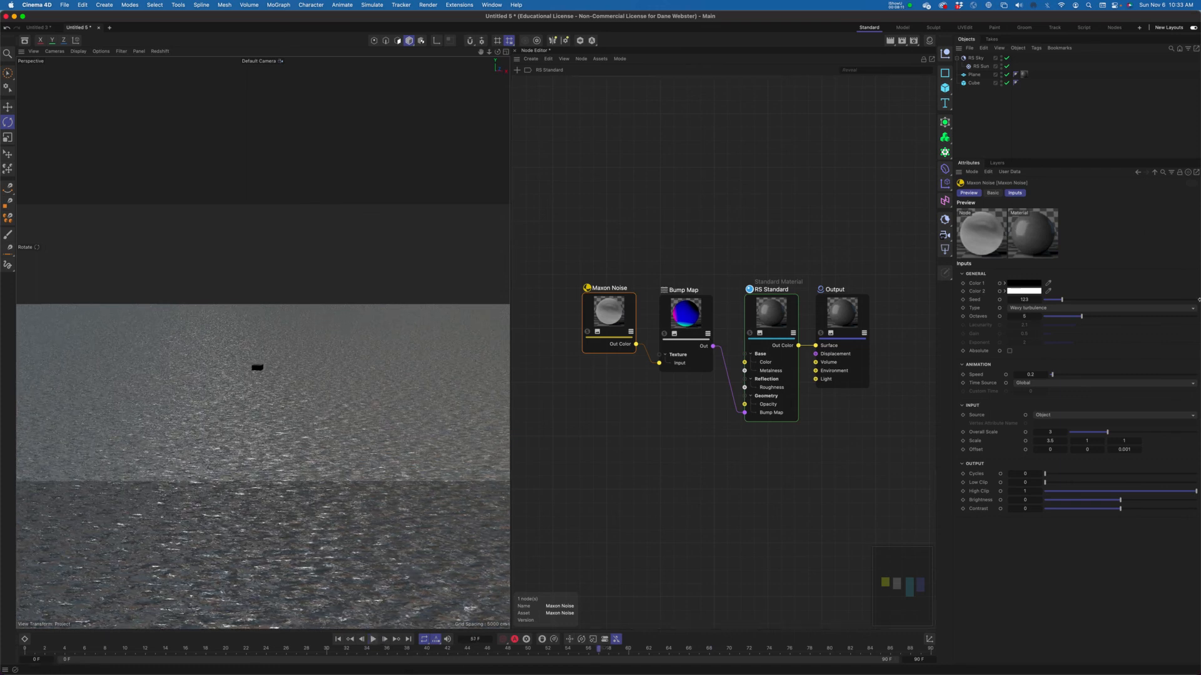
left_click(1140, 449)
left_click(339, 640)
left_click(373, 639)
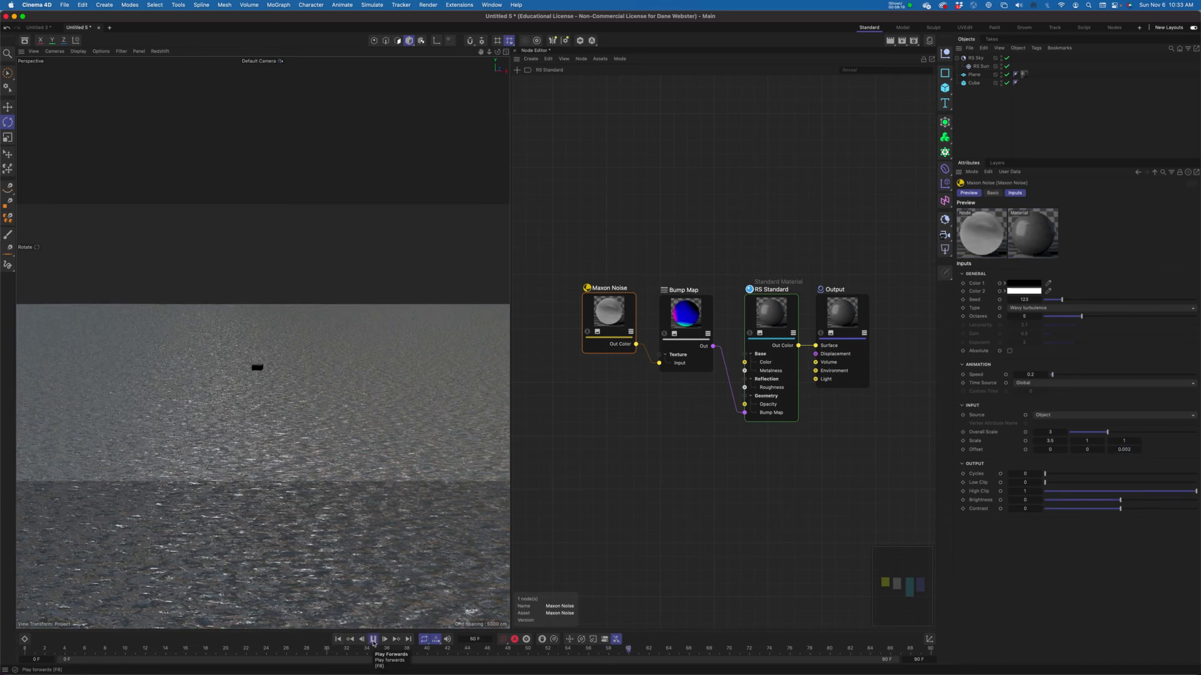
left_click(373, 639)
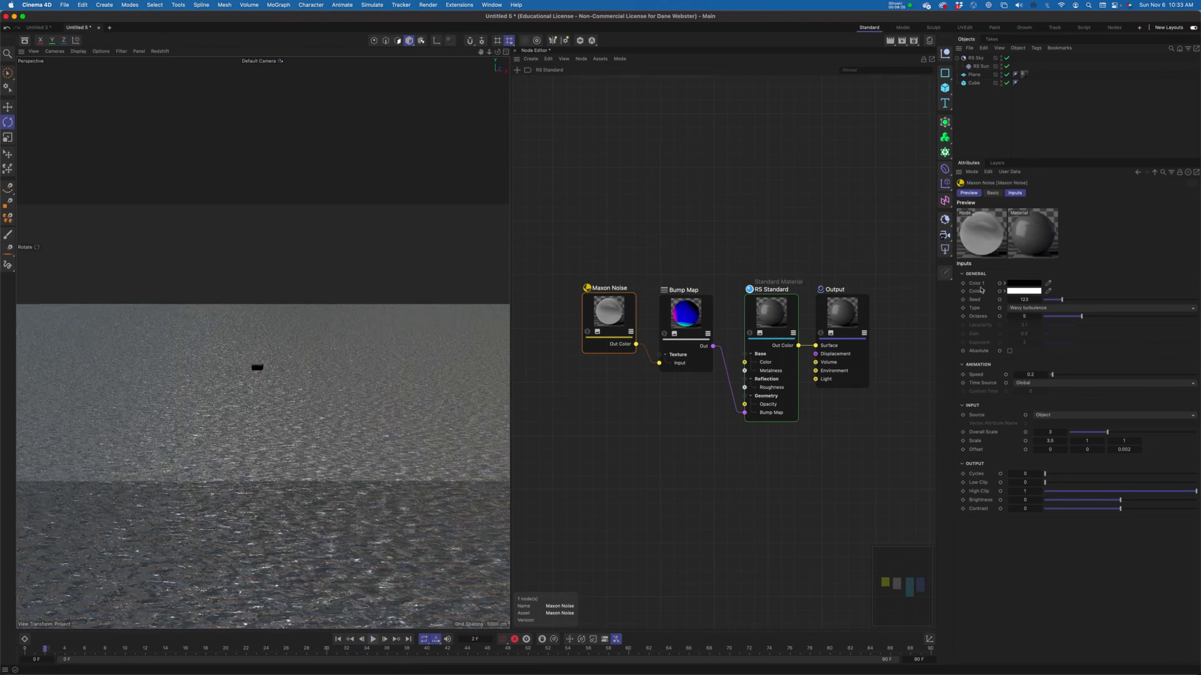
Set the Maxon Noise animation Speed to 0.5 and play the animation to check the ripple motion.
left_click(1030, 375)
type("0.5")
key("Return")
left_click(373, 639)
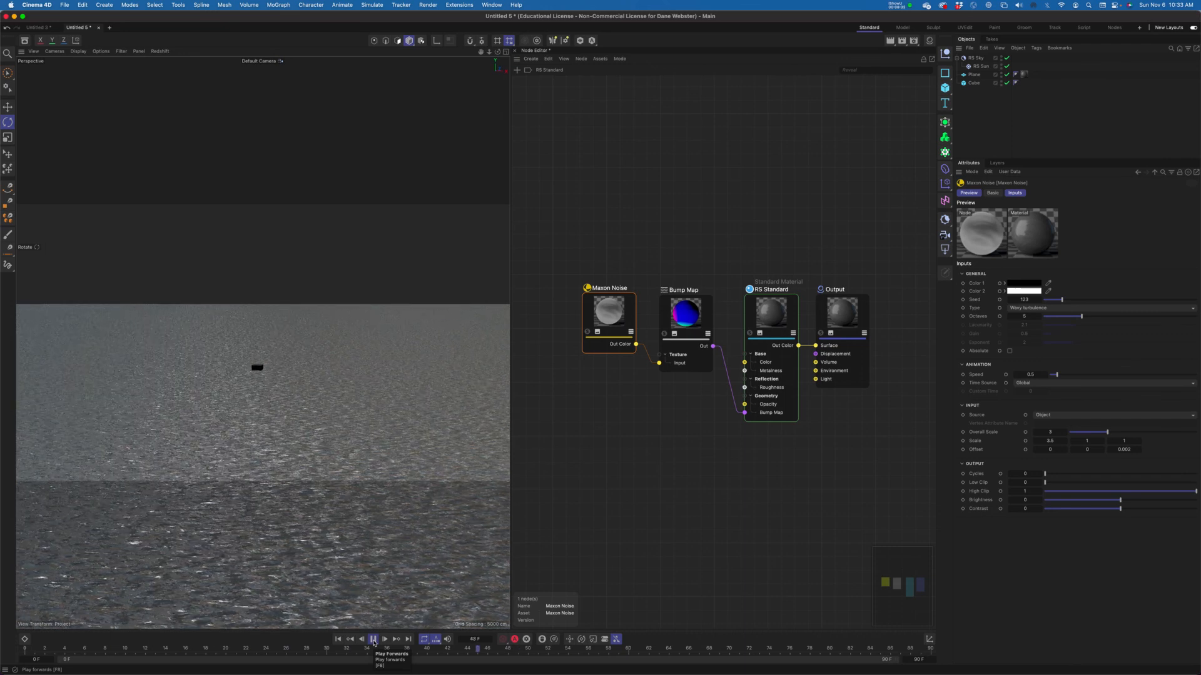
left_click(373, 639)
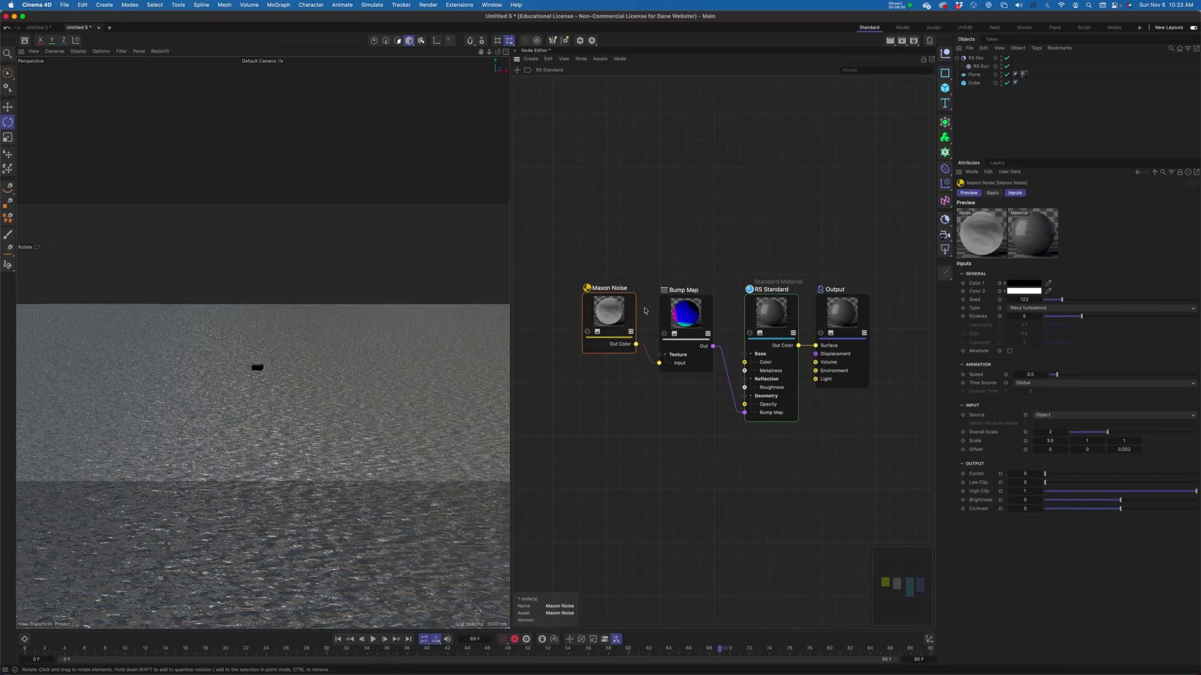
Try the Turbulence type on the Maxon Noise node and switch back to Wavy turbulence.
left_click(1060, 308)
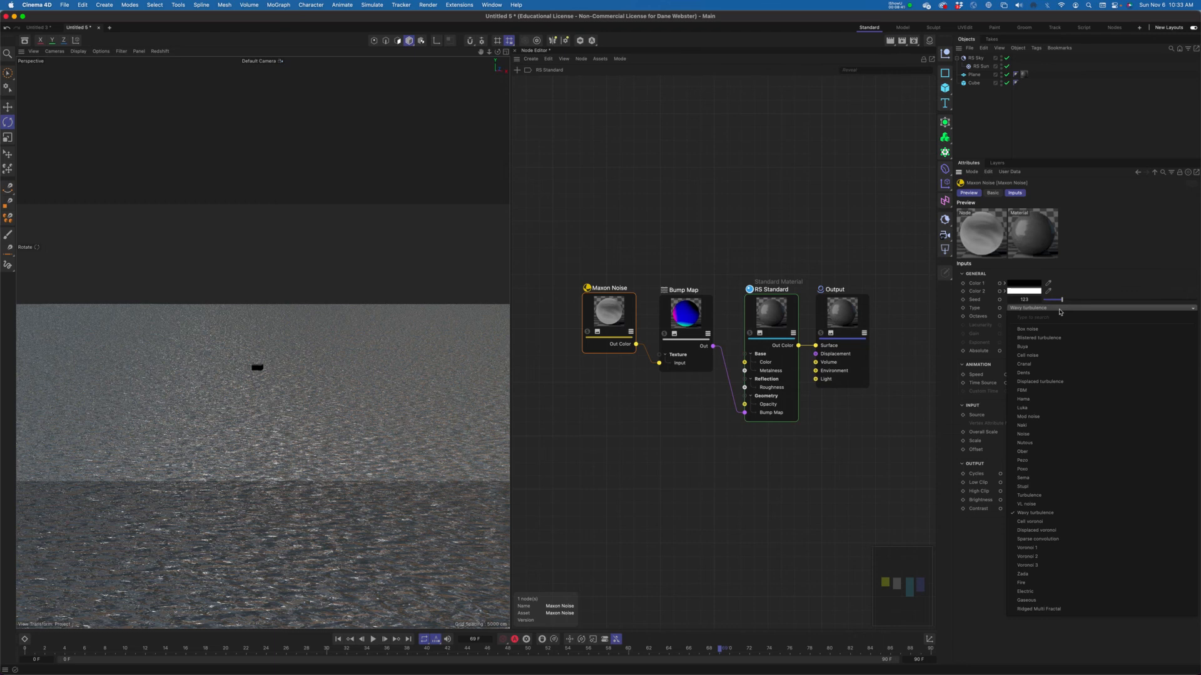
left_click(1074, 495)
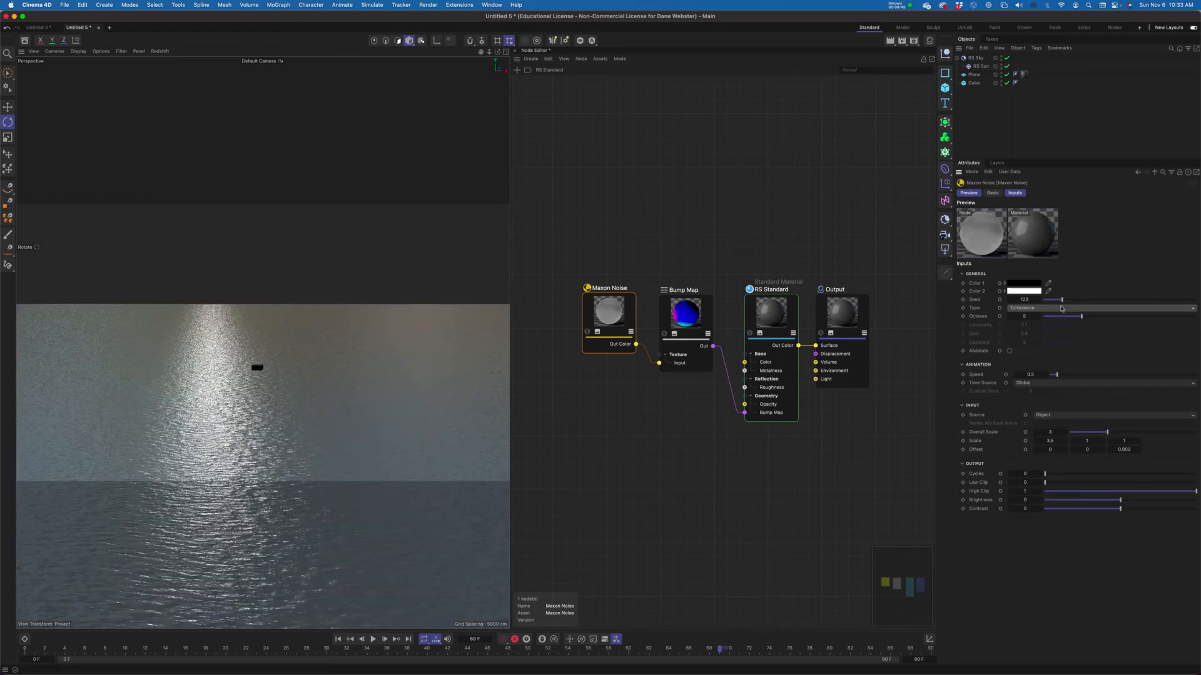
left_click(1029, 308)
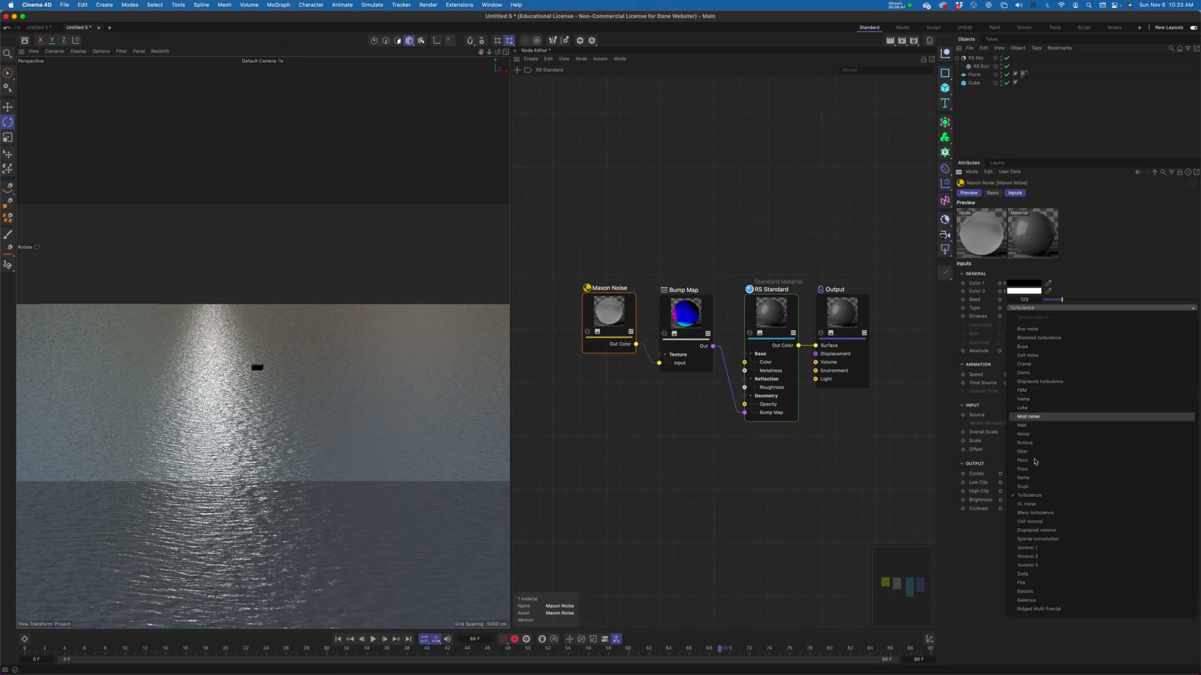
left_click(1059, 514)
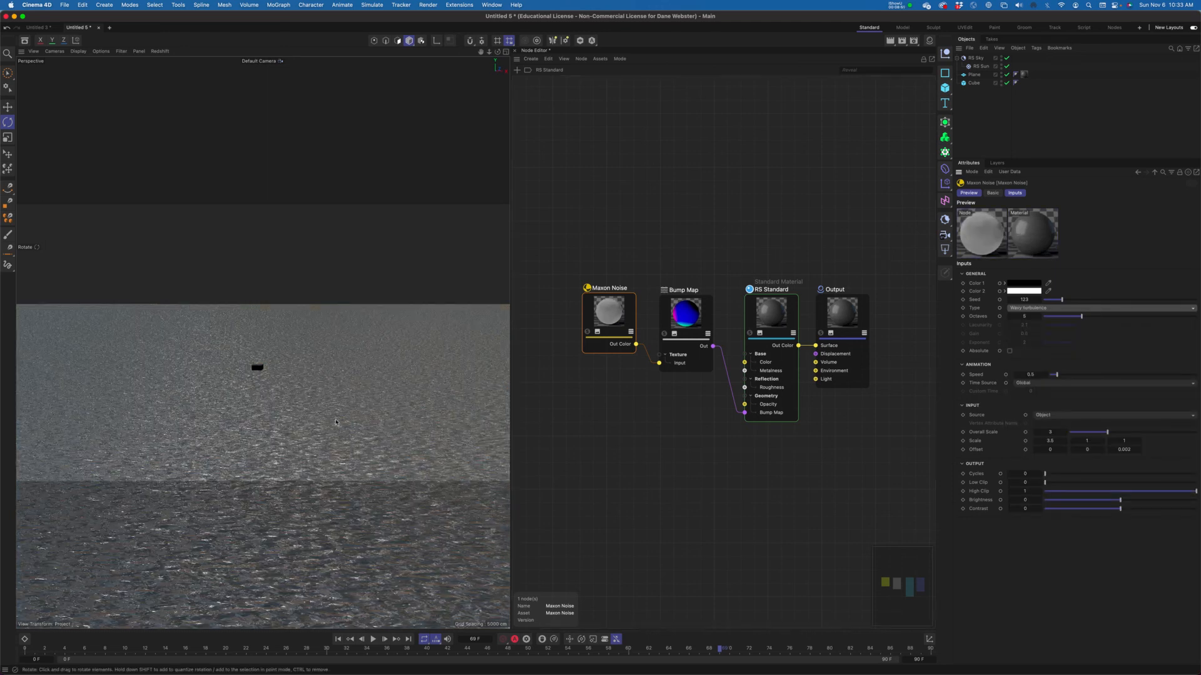
Start the Redshift IPR render in the perspective viewport to preview the sunlit water surface.
left_click(160, 51)
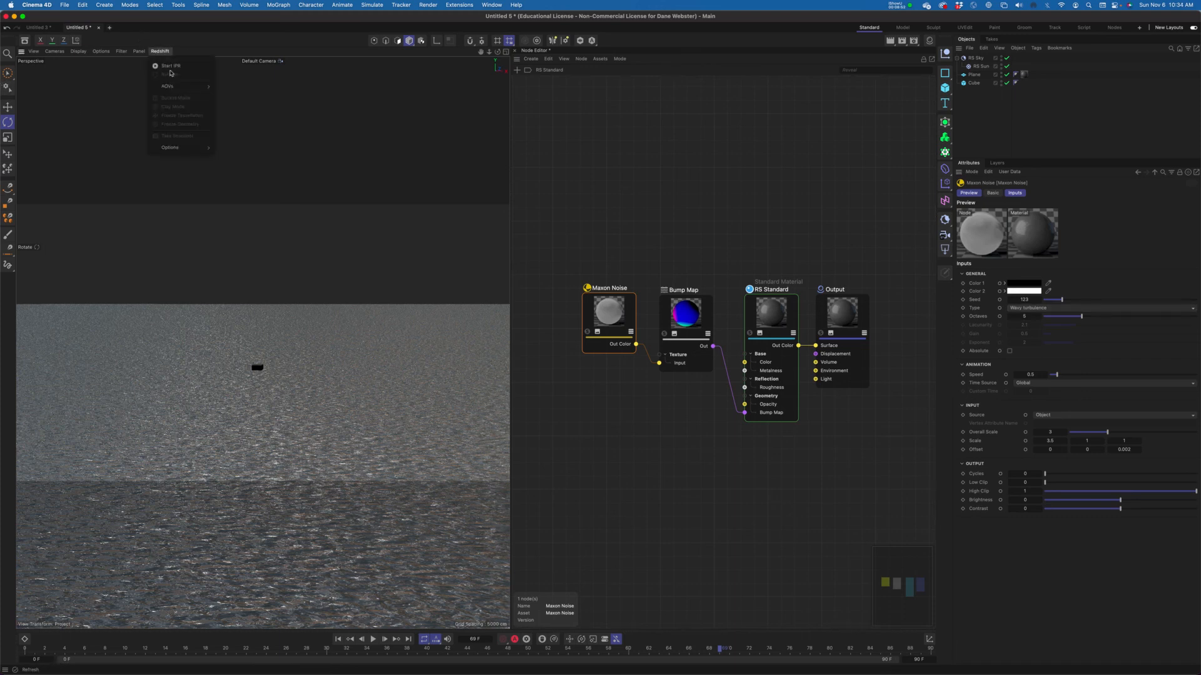
left_click(170, 72)
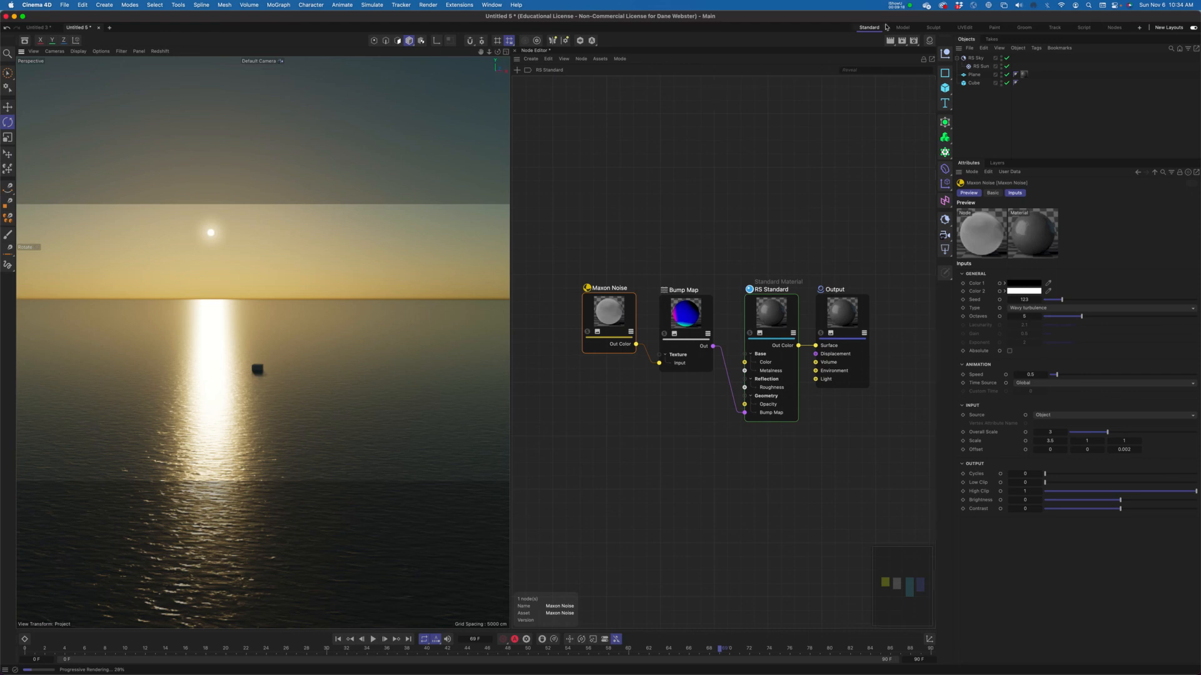
left_click(896, 6)
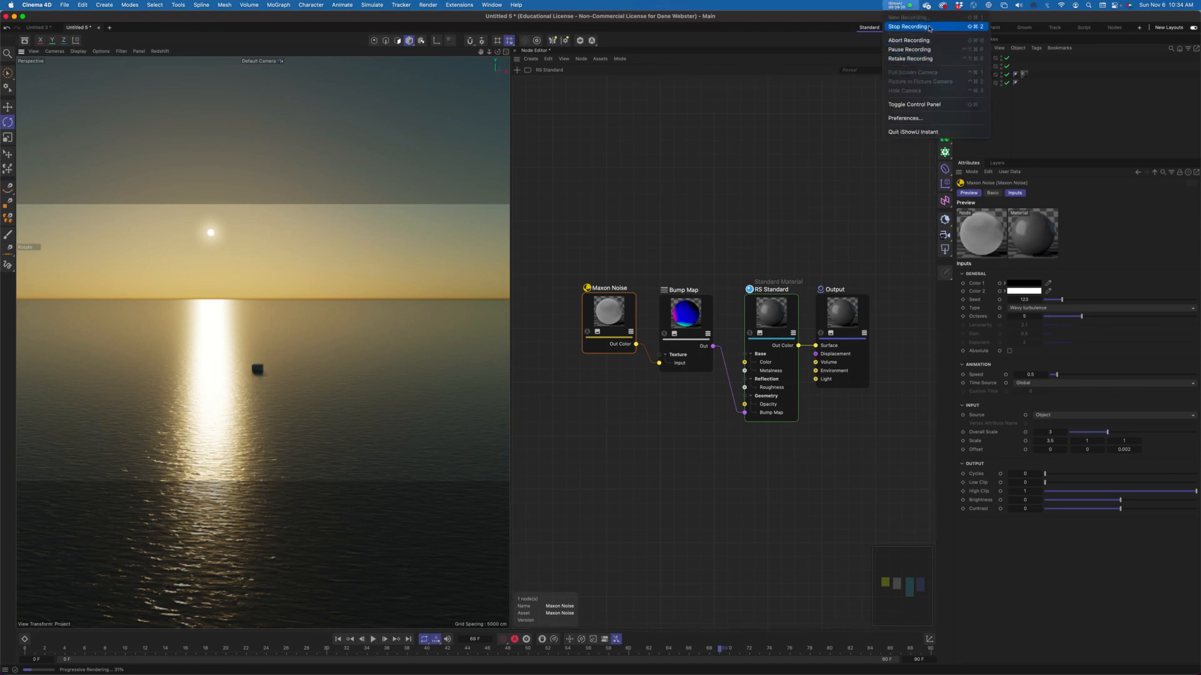